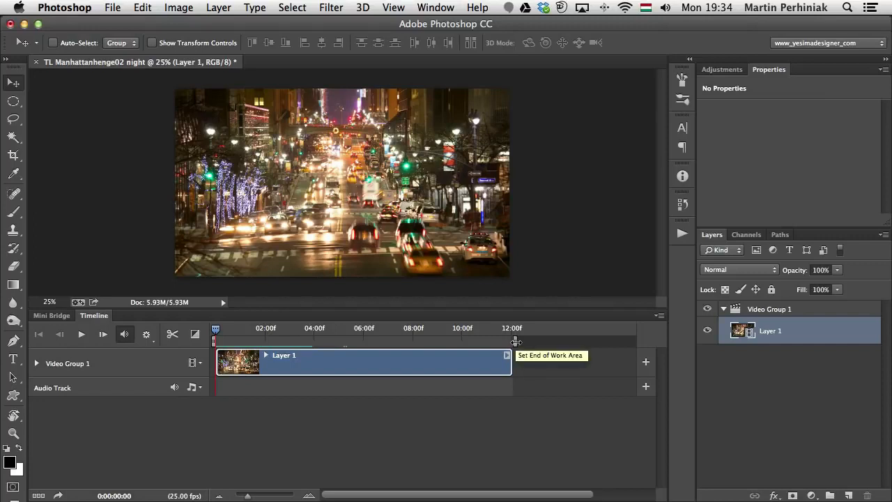
Step: Set the end of the work area and trim the Layer 1 video clip to about 2 seconds
left_click_drag(516, 341, 268, 339)
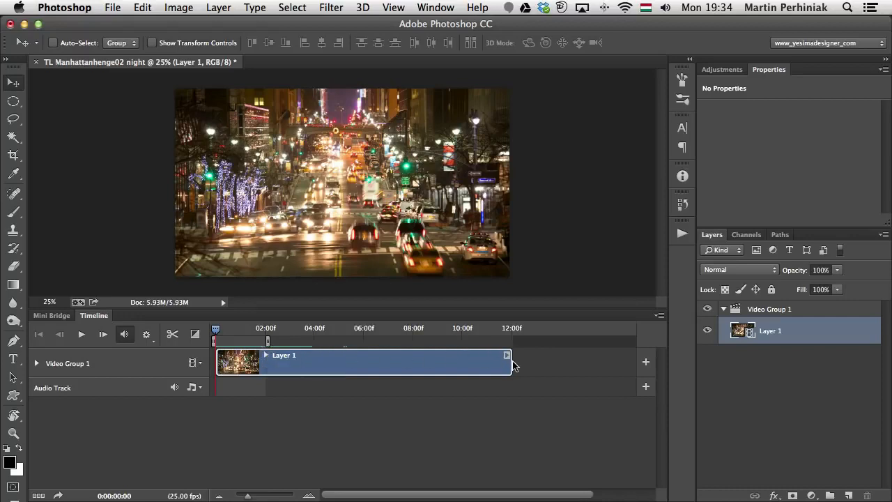
left_click_drag(511, 364, 265, 355)
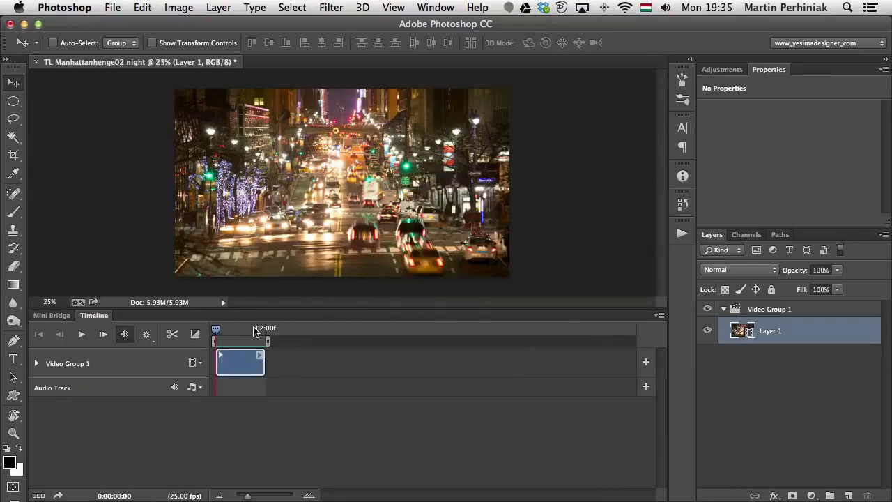
left_click_drag(248, 497, 256, 497)
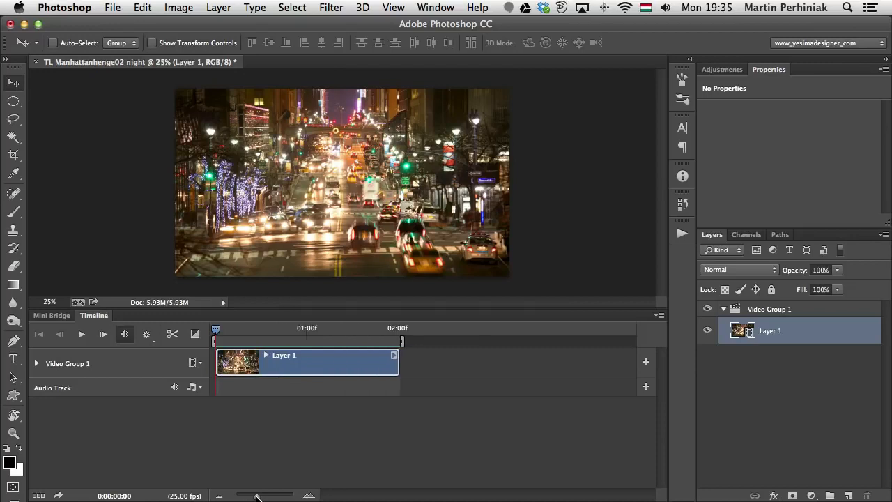
Step: Check the playback resolution and loop options, and preview the trimmed video clip
left_click(148, 336)
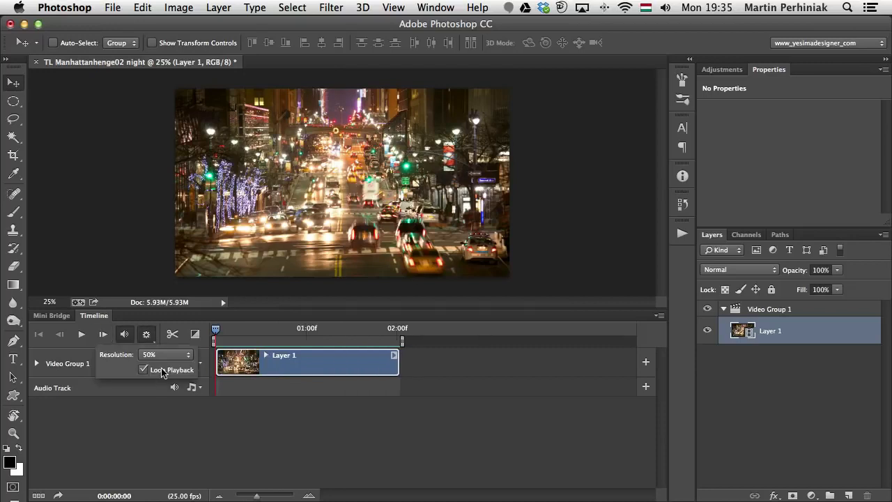
left_click(148, 336)
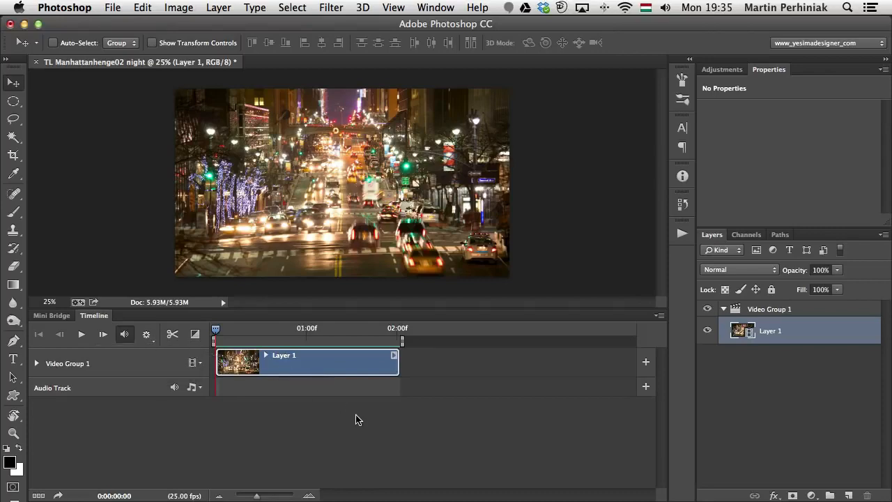
key("space")
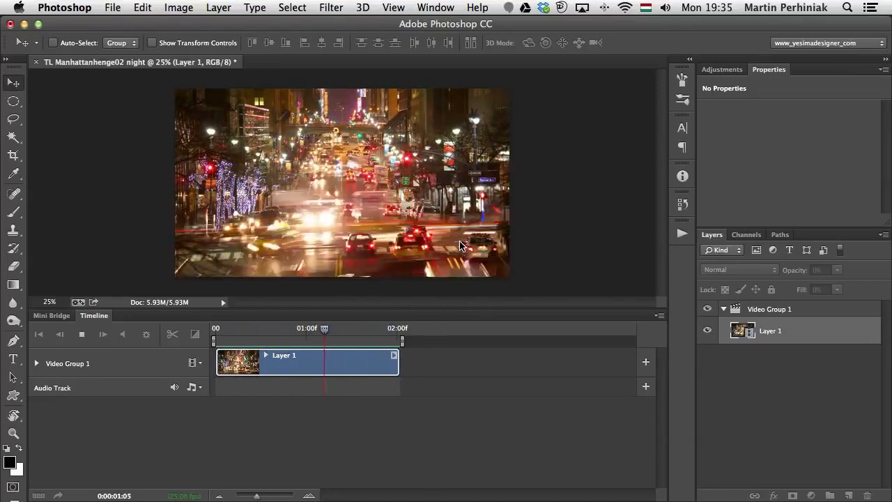
key("space")
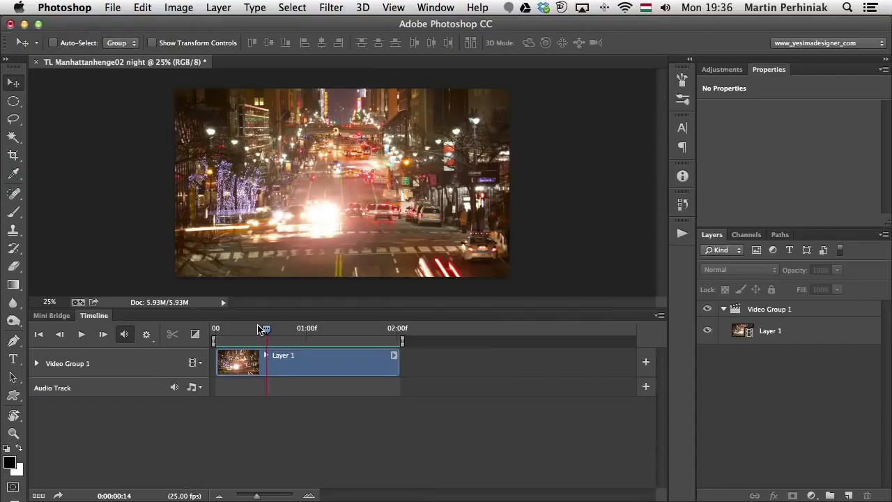
Step: Set the image width to 450 pixels in Image Size, with an enlarged preview of the whole frame
left_click(175, 8)
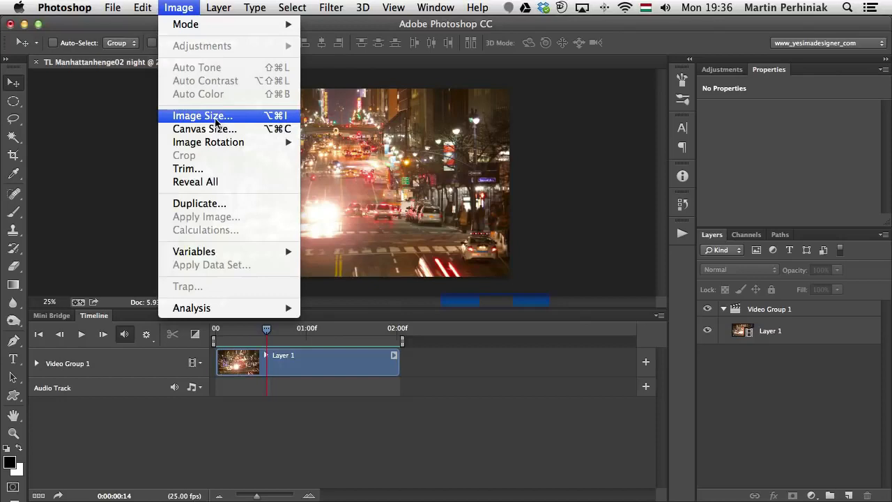
left_click(214, 123)
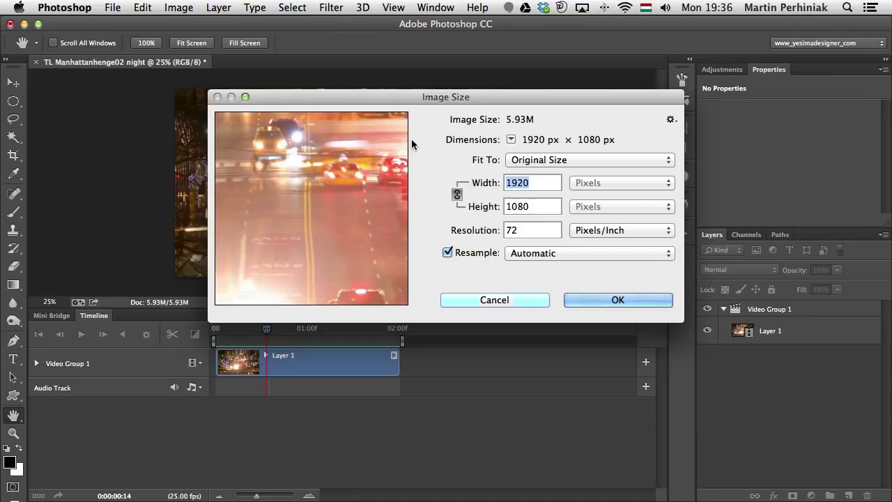
type("450")
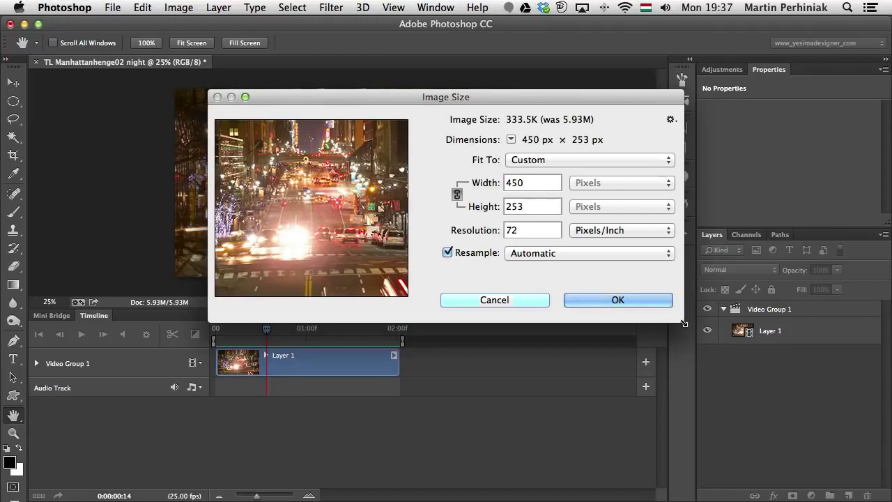
left_click_drag(684, 322, 857, 447)
left_click_drag(587, 92, 421, 64)
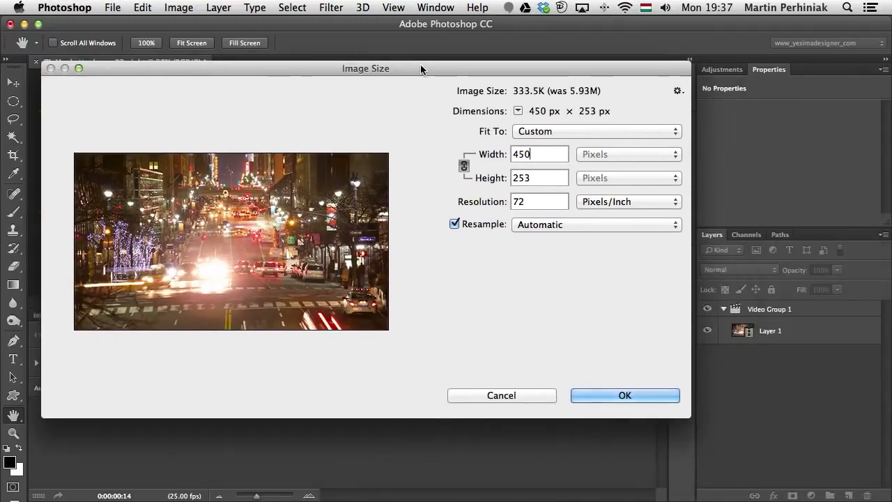
Step: Choose Bicubic Sharper (reduction) resampling and apply the resize, converting the video layer to a smart object
left_click(550, 226)
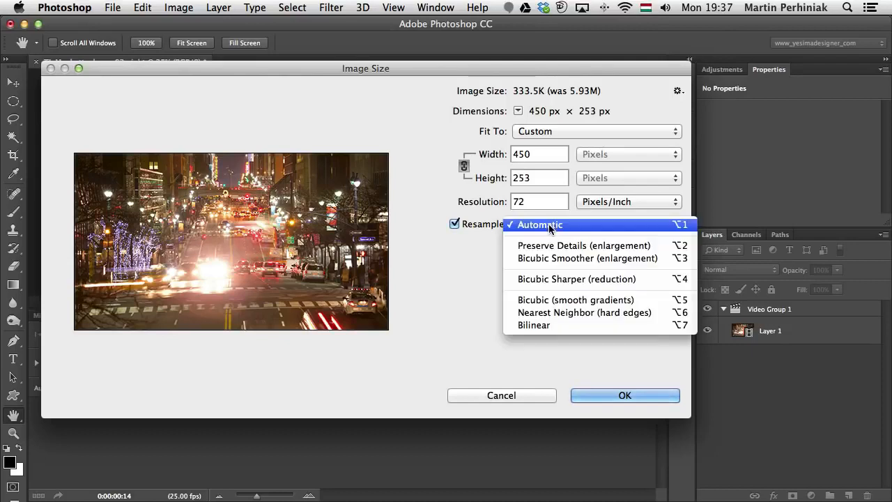
left_click(562, 279)
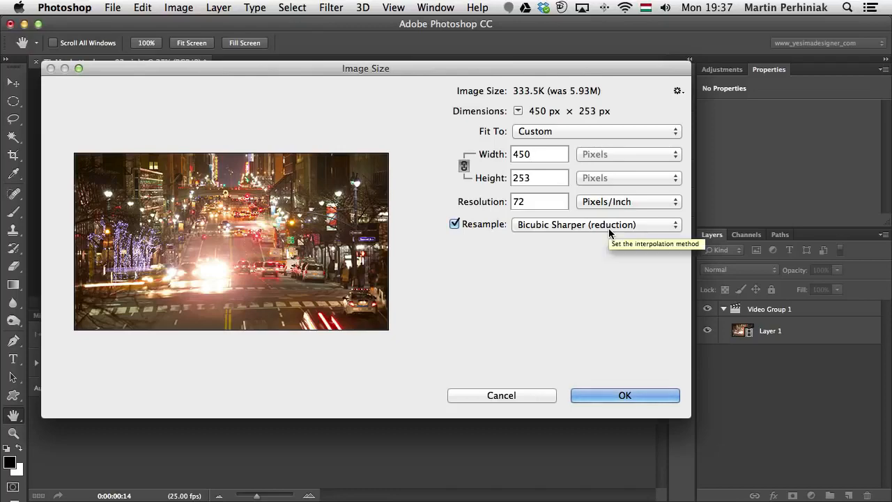
left_click(624, 396)
key("v")
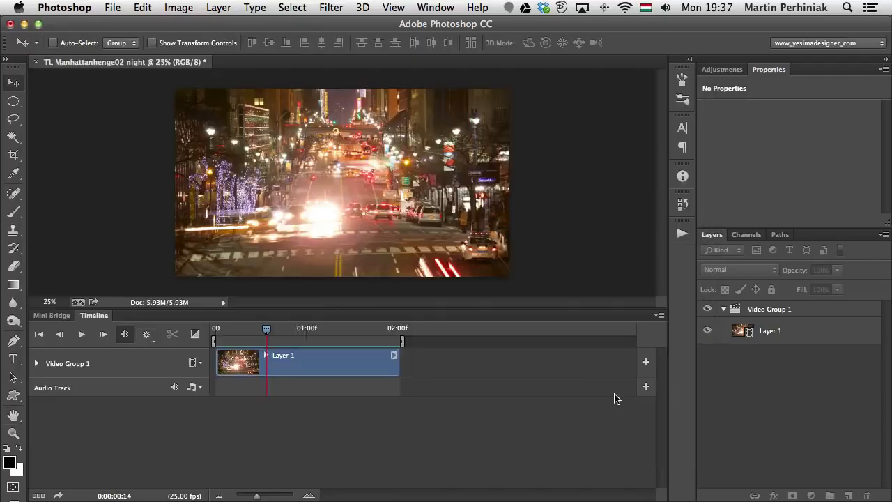
key("ctrl+t")
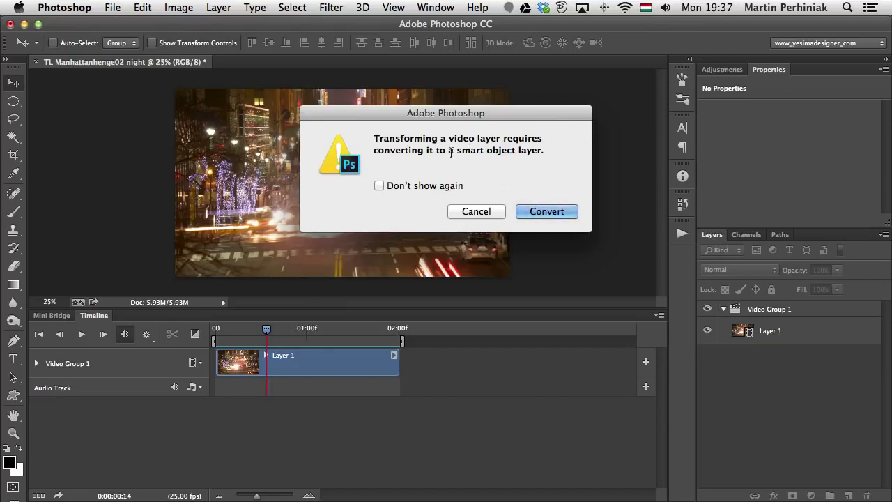
left_click(549, 210)
Step: Preview the resized video from its beginning at 100% zoom, and return the playhead to the start
key("super+1")
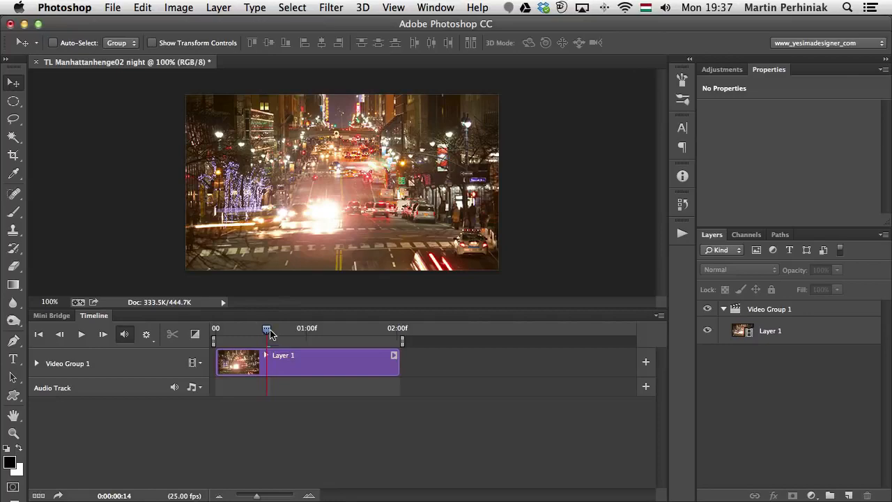
left_click_drag(267, 329, 192, 319)
key("space")
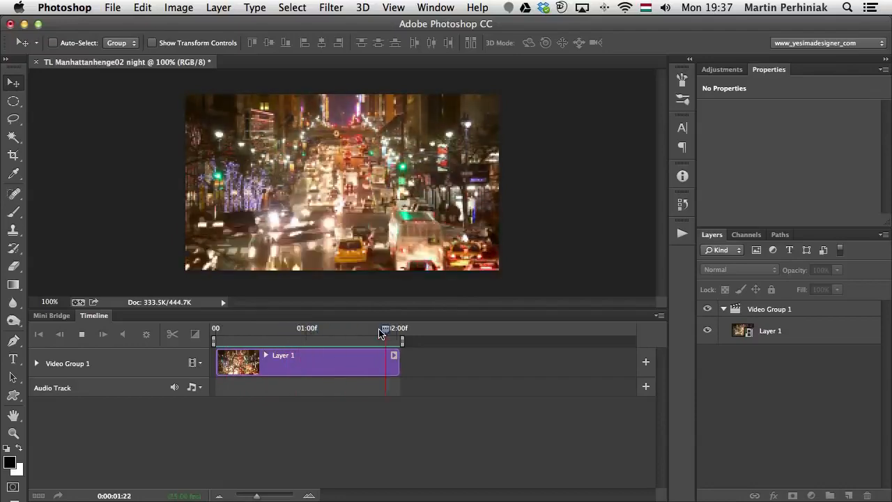
key("space")
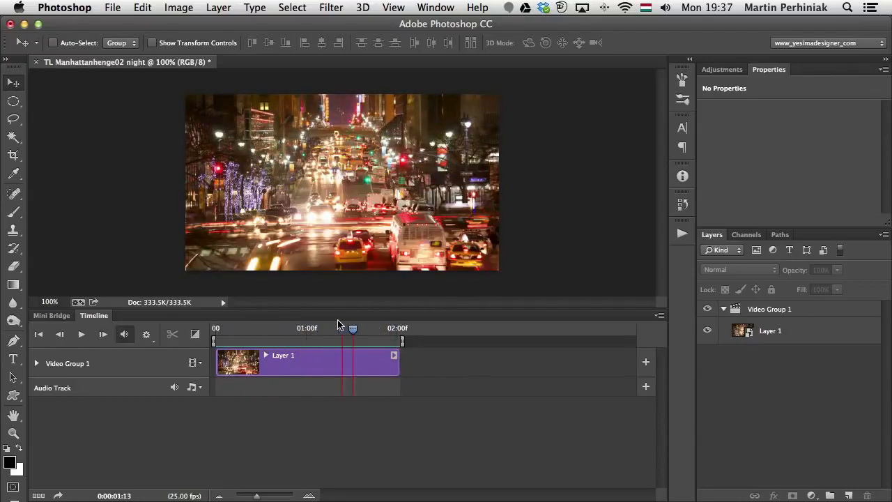
left_click_drag(341, 328, 178, 328)
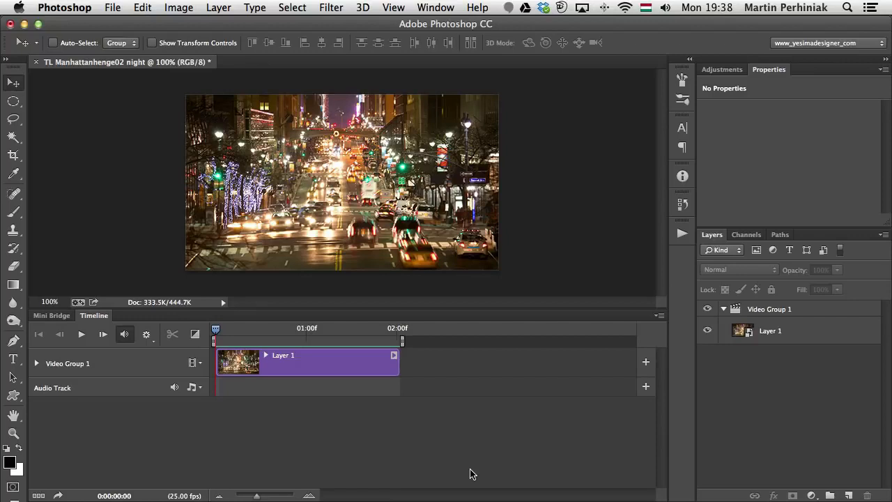
Step: Start a Save for Web export using the GIF 64 Dithered preset
left_click(113, 7)
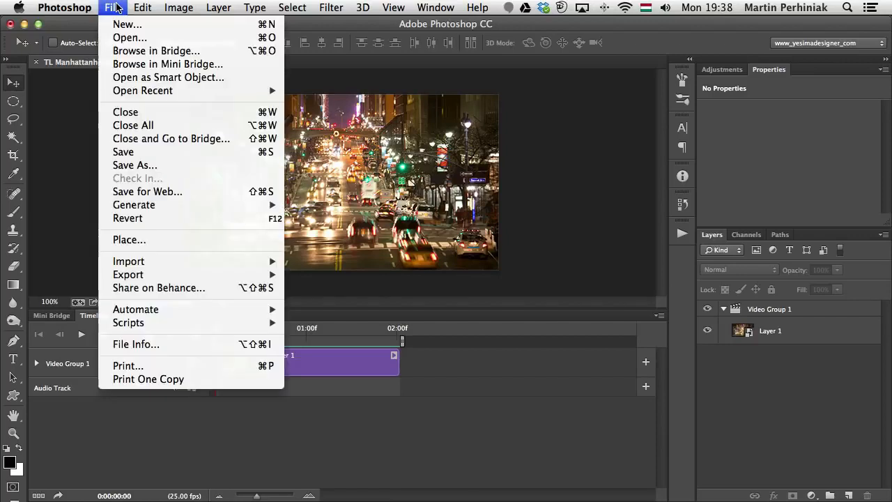
left_click(171, 193)
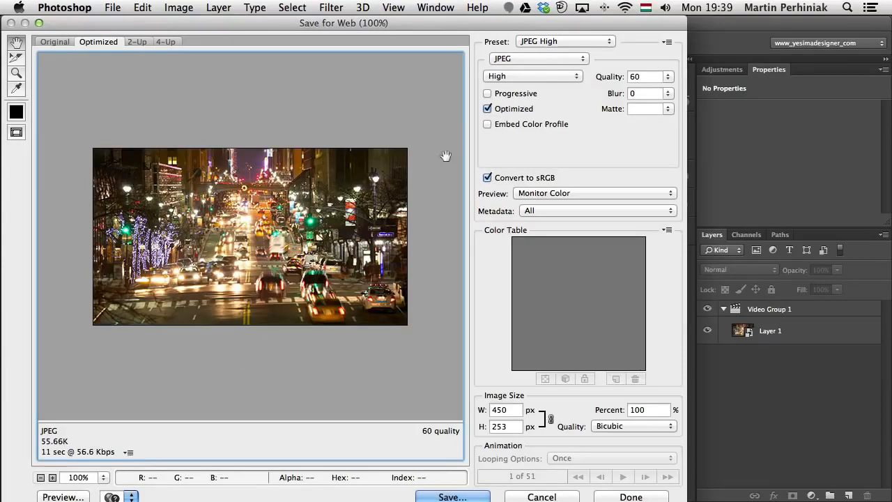
left_click(559, 43)
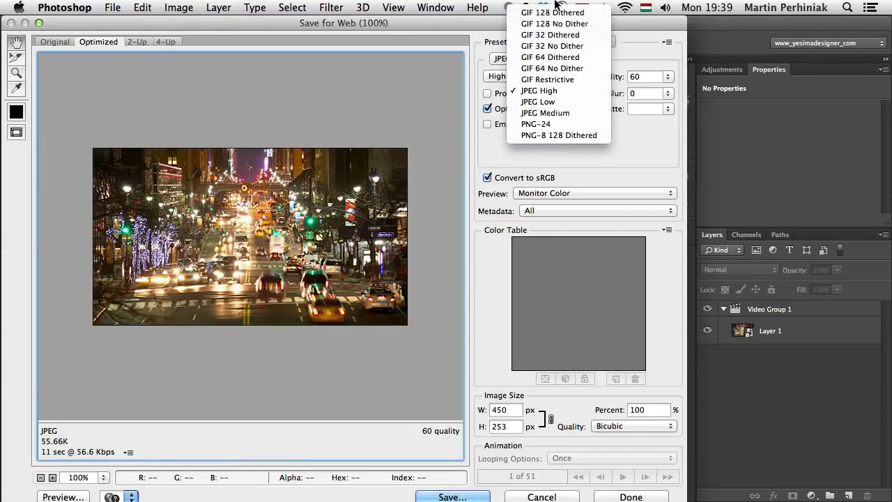
left_click(552, 57)
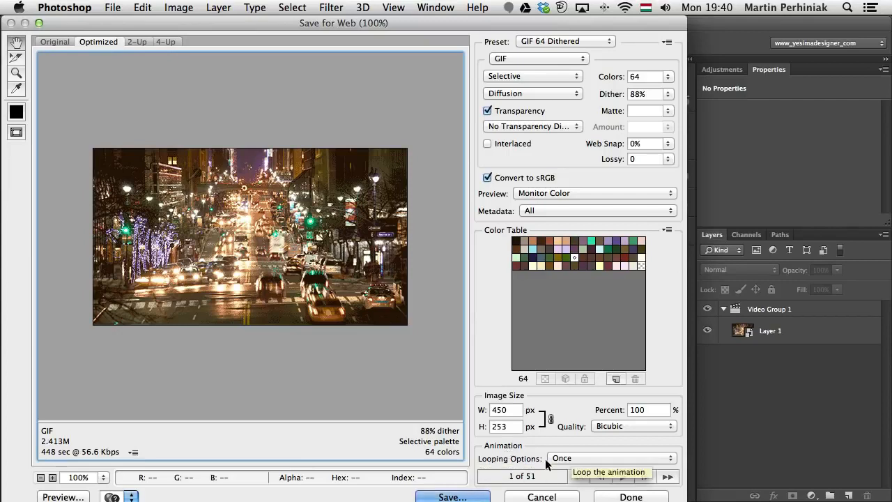
left_click(570, 459)
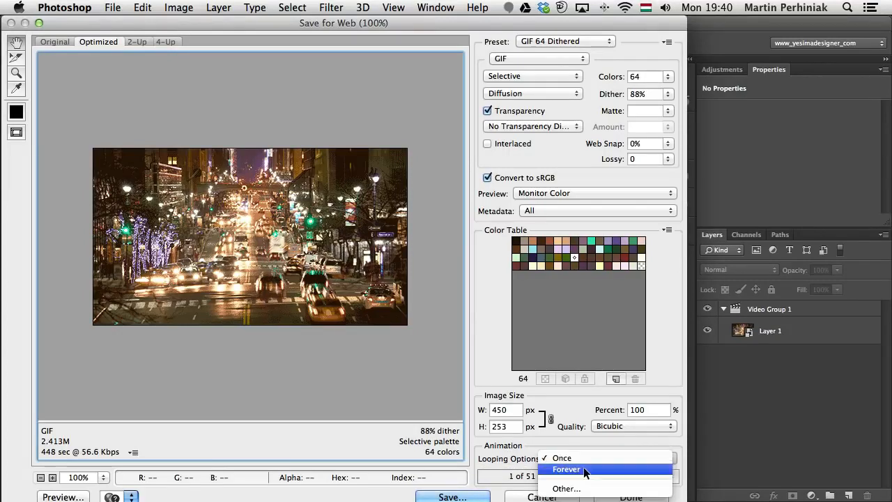
left_click(564, 488)
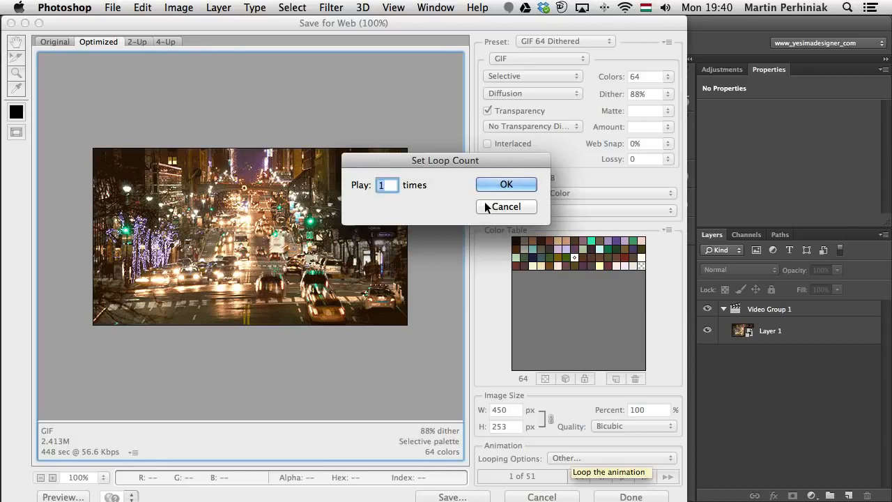
left_click(504, 208)
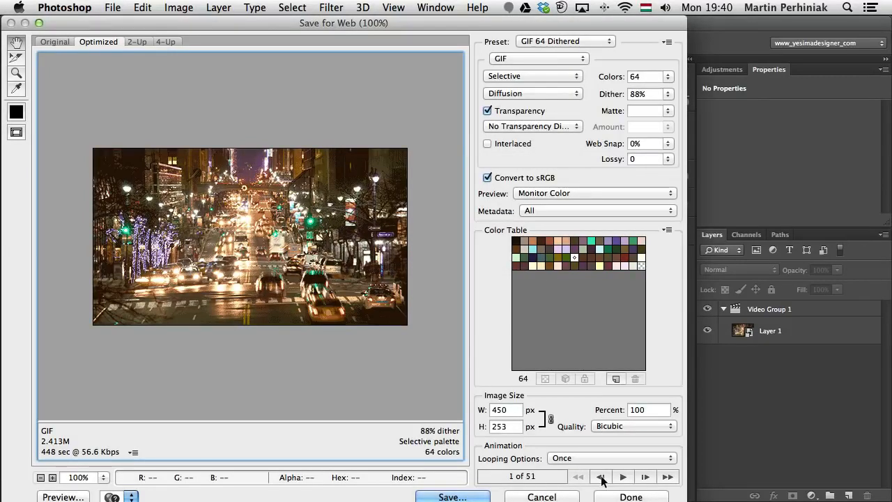
Step: Preview the GIF animation's playback within the Save for Web export and stop it
left_click(623, 478)
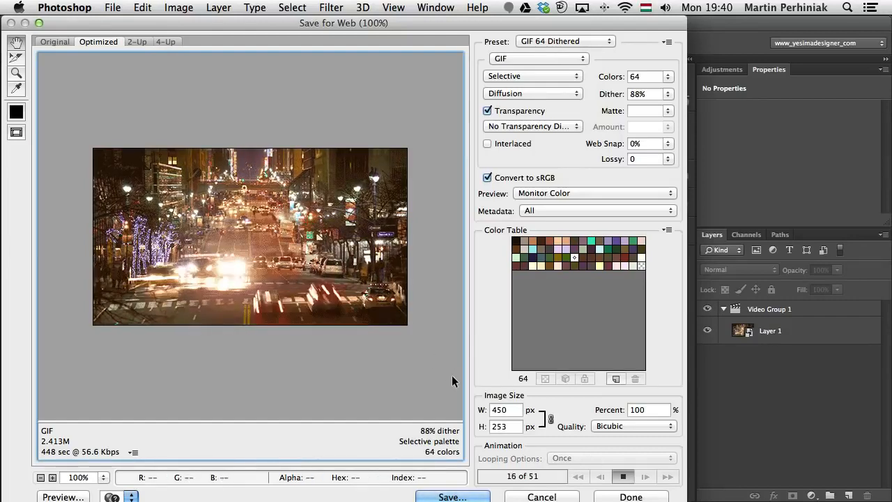
left_click(624, 477)
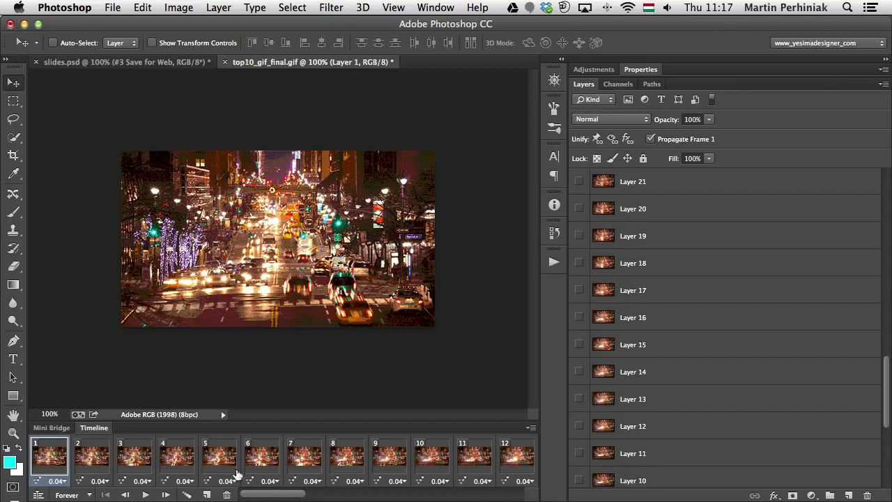
Step: Delete every third frame of the animation, from frame 3 through frame 51
left_click_drag(268, 492, 488, 492)
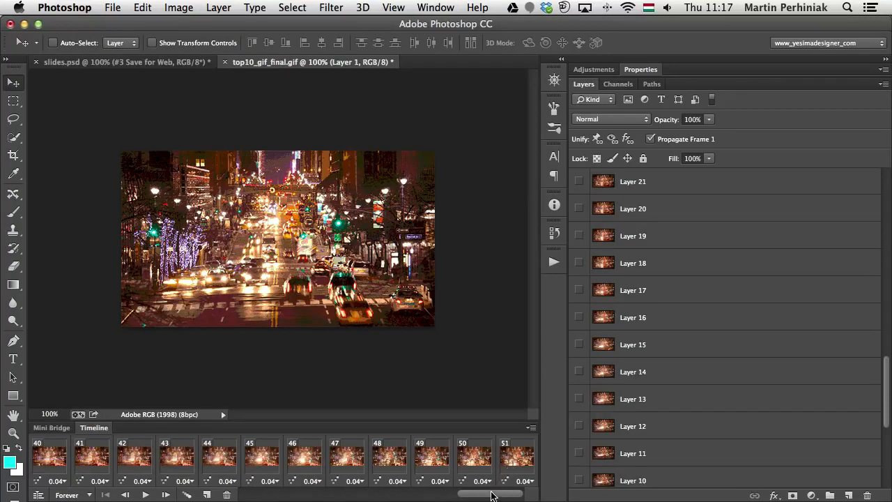
left_click_drag(491, 495, 207, 488)
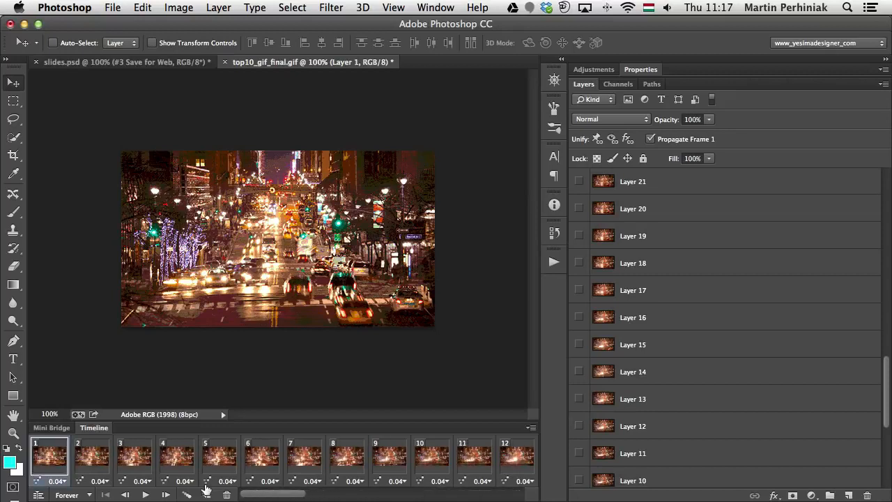
left_click(137, 459)
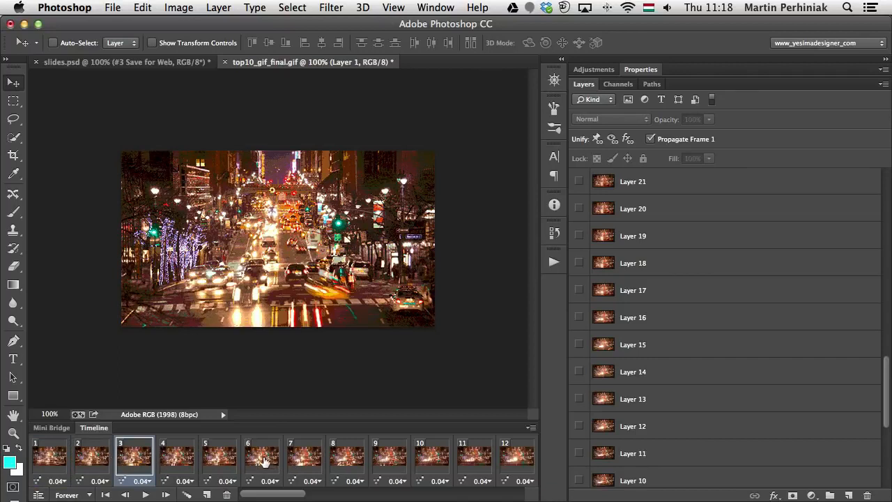
left_click(263, 459, "super")
left_click(390, 464, "super")
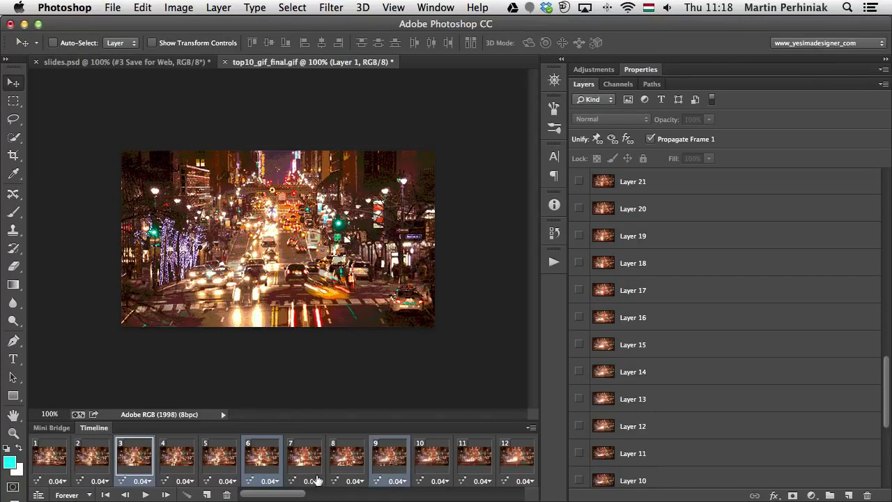
left_click_drag(280, 495, 321, 495)
left_click(216, 458, "super")
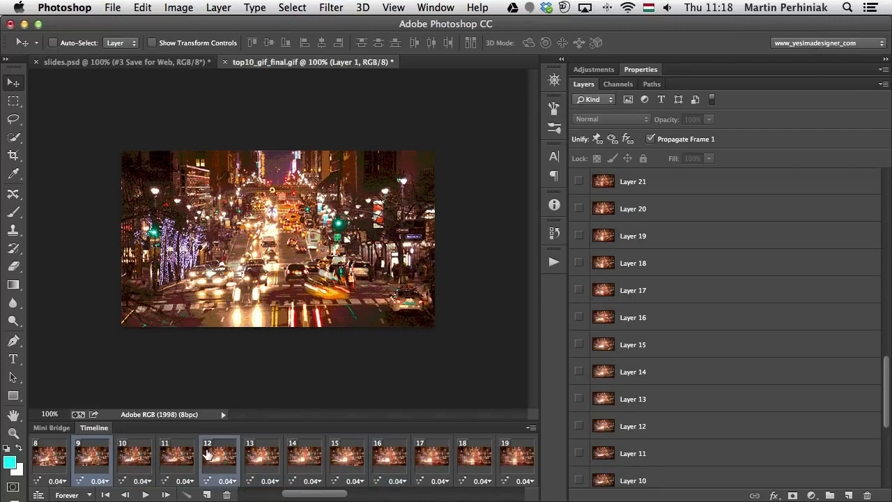
left_click(339, 458, "super")
left_click_drag(328, 496, 340, 496)
left_click(342, 460, "super")
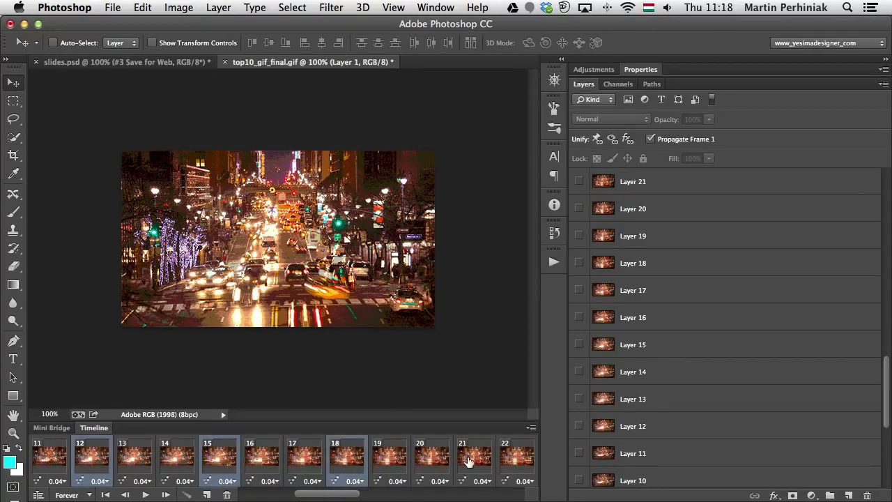
left_click(469, 460, "super")
left_click_drag(339, 498, 459, 496)
left_click(387, 468, "super")
left_click(425, 463, "super")
left_click(388, 460, "super")
left_click(382, 457, "super")
left_click(346, 460, "super")
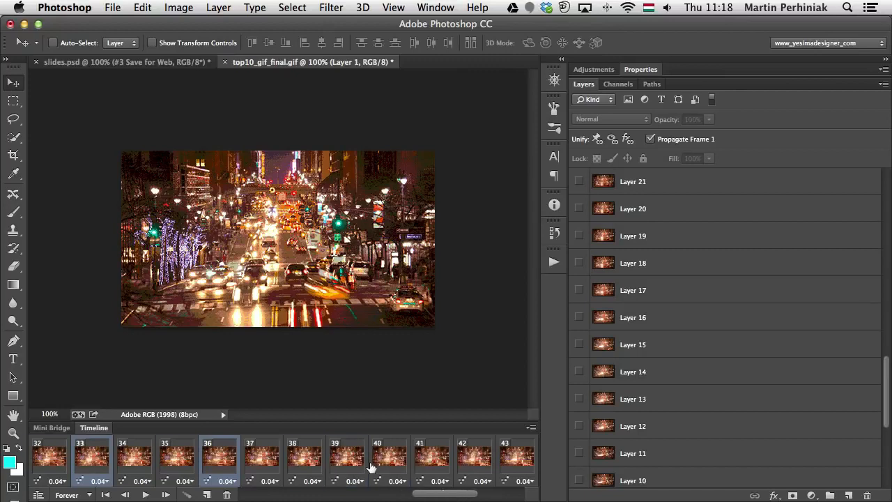
left_click(346, 460, "super")
left_click(475, 460, "super")
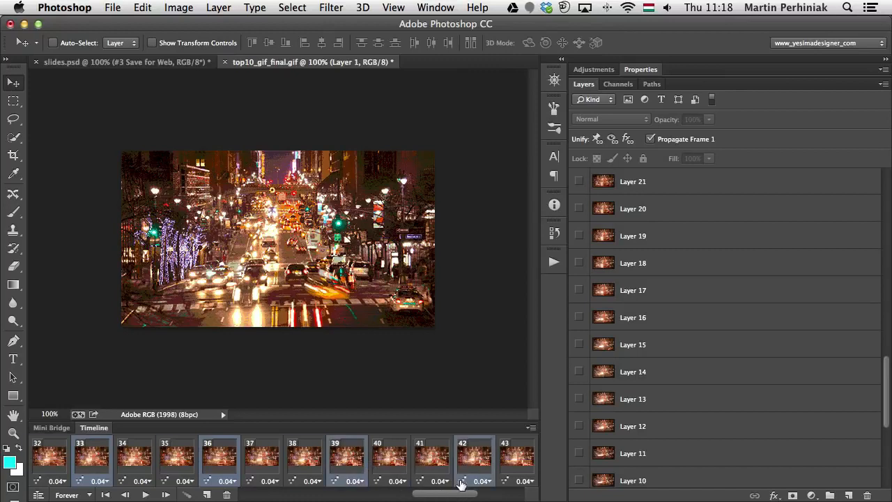
left_click_drag(457, 495, 496, 496)
left_click(425, 458, "super")
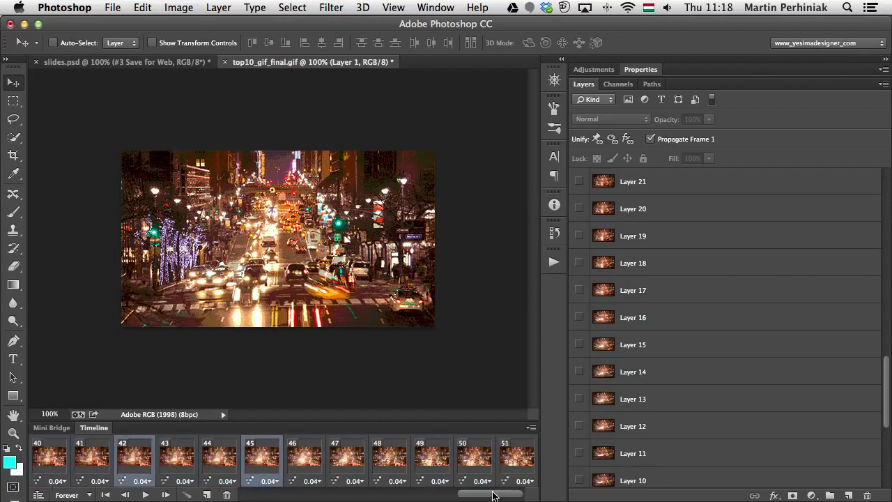
left_click(380, 463, "super")
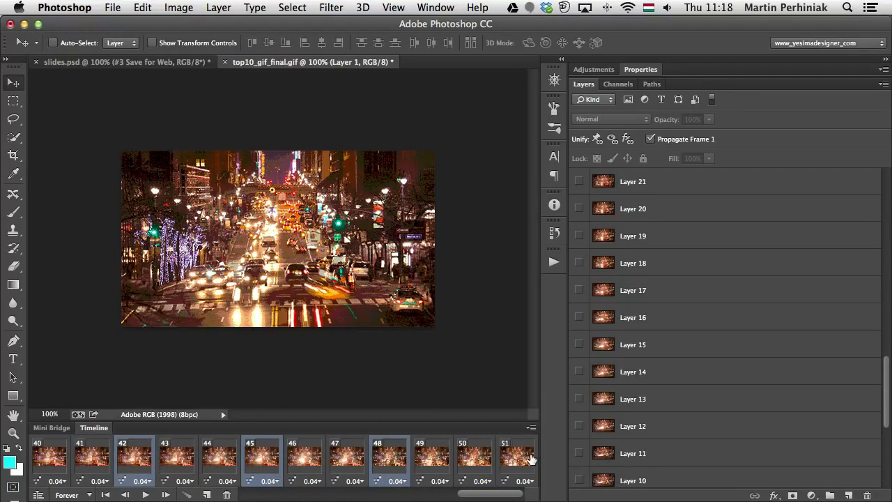
left_click(516, 460, "super")
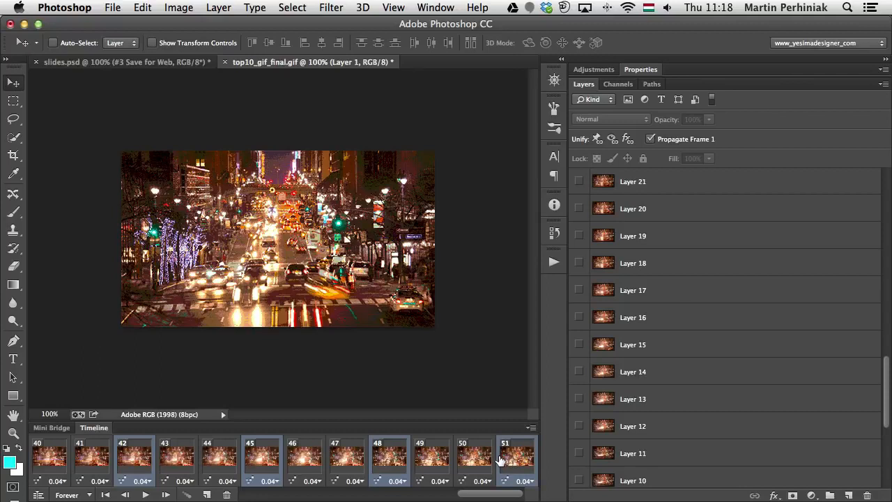
left_click(531, 429)
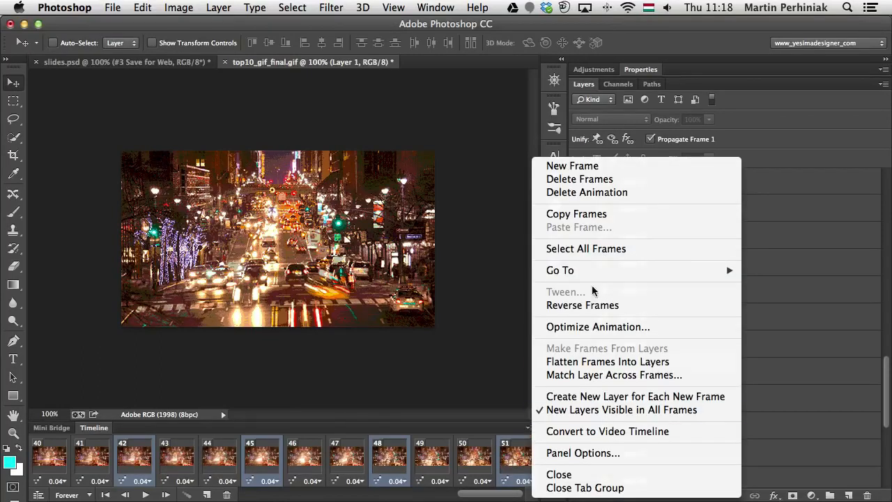
left_click(581, 183)
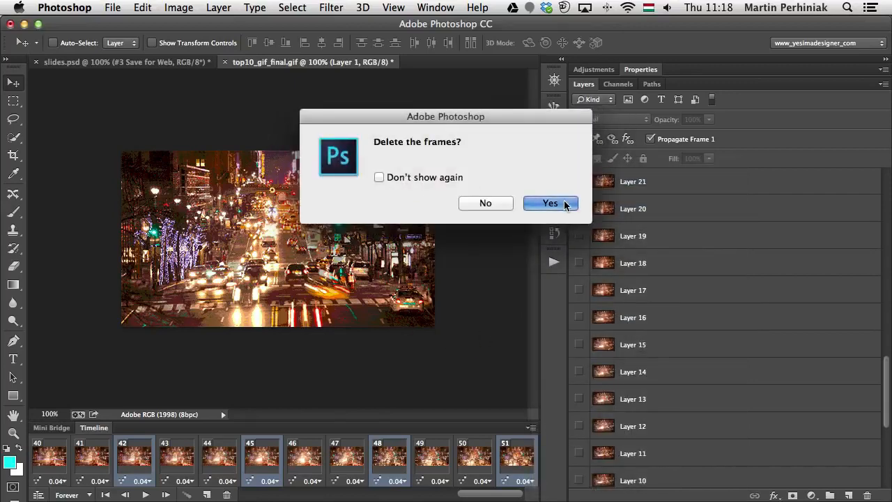
left_click(550, 203)
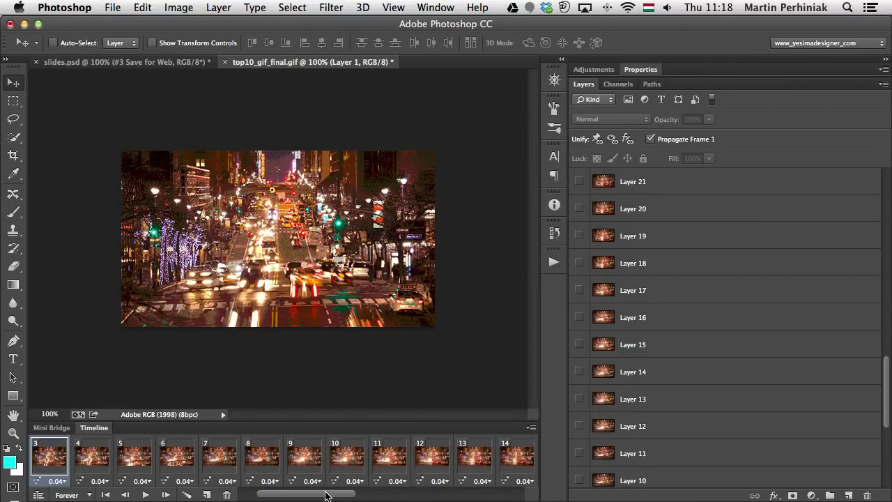
Step: Set the delay of all remaining frames to 0.06 seconds and preview the animation's playback
left_click_drag(328, 495, 494, 494)
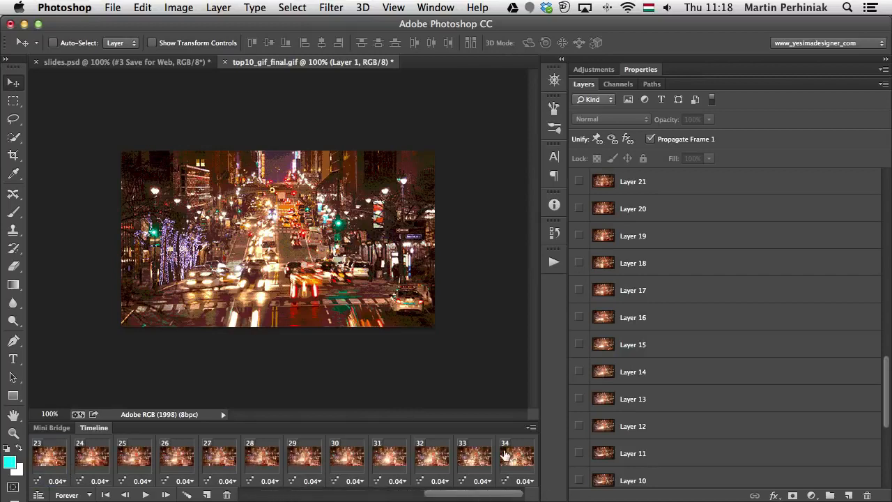
left_click(531, 427)
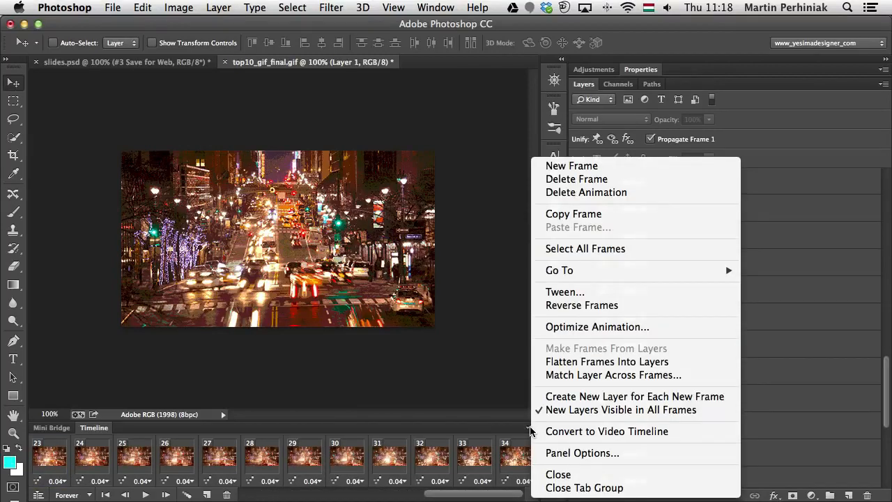
left_click(563, 249)
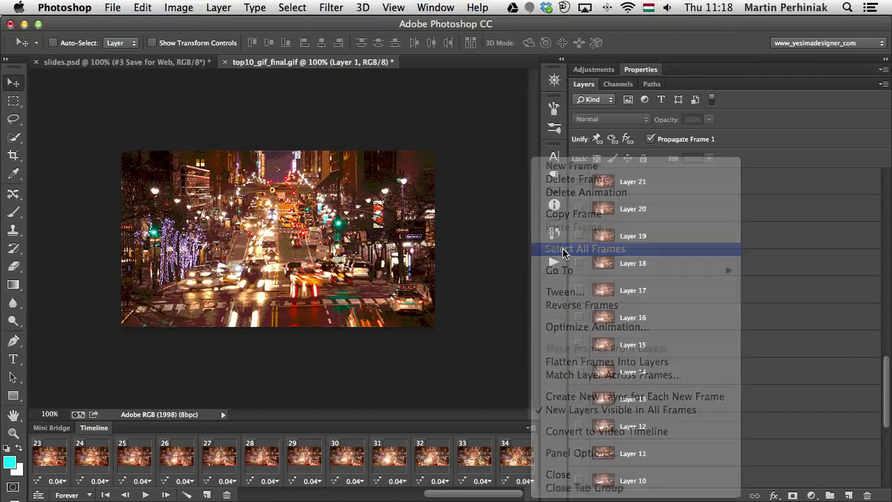
left_click(488, 481)
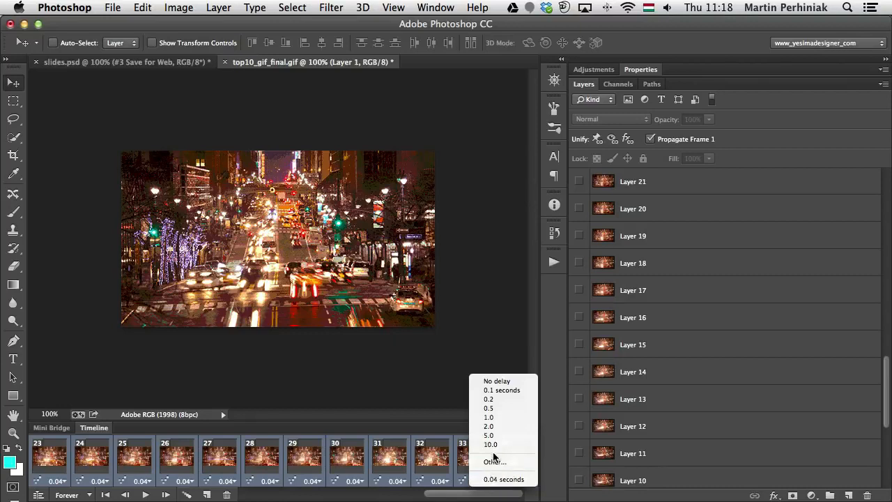
left_click(493, 462)
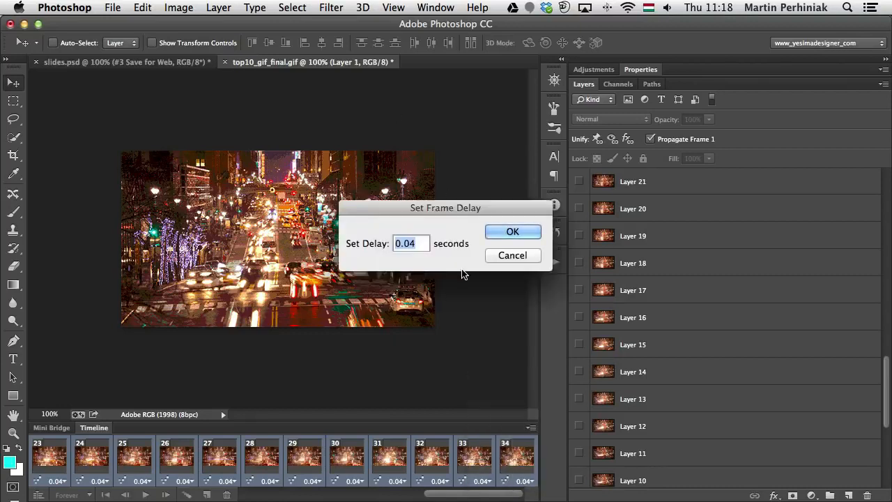
key("Right")
key("BackSpace")
type("6")
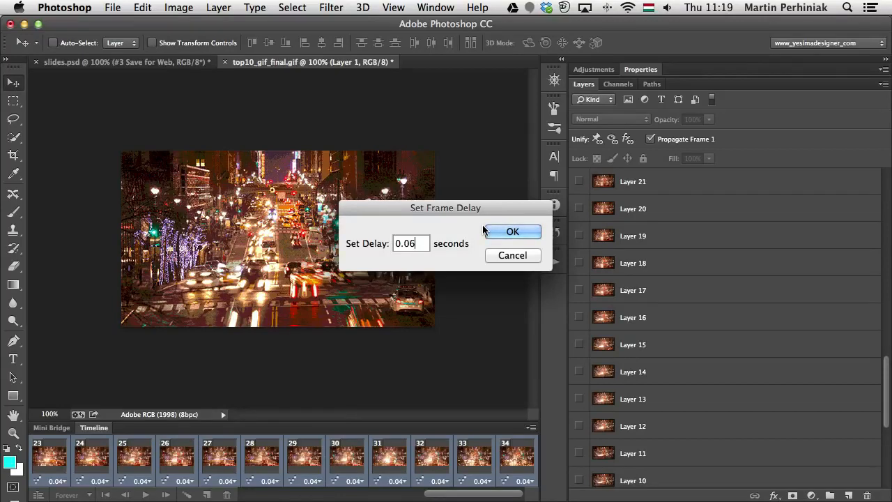
left_click(511, 233)
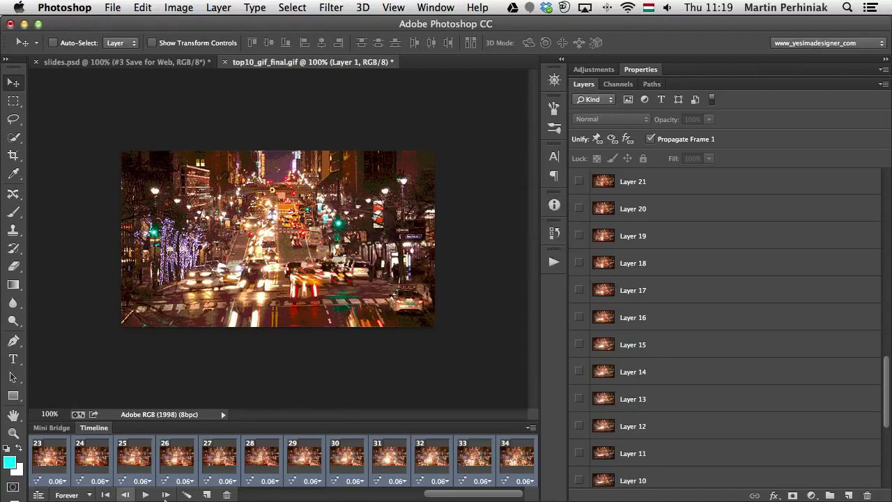
left_click(147, 495)
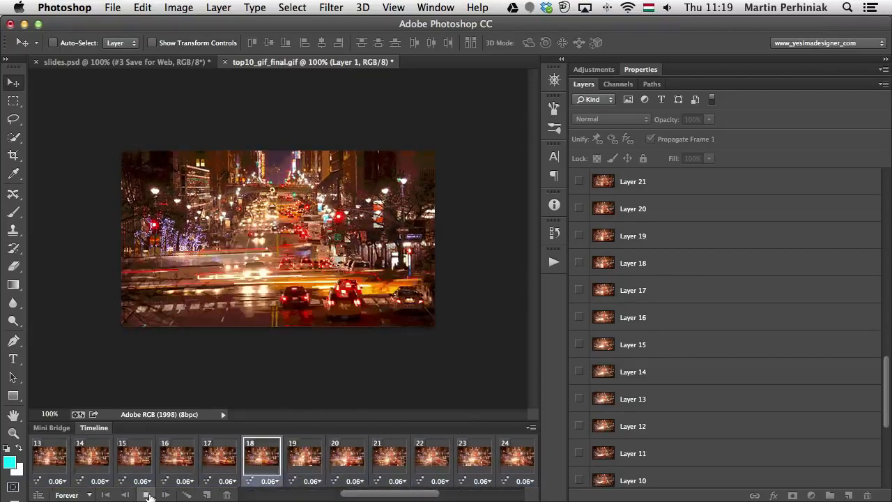
left_click(146, 495)
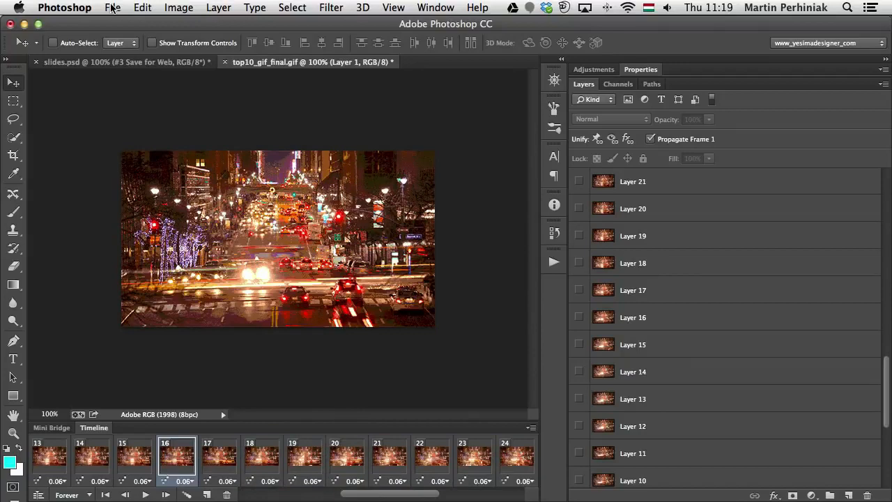
Step: Start a Save for Web export of the thinned animation with the Custom GIF Settings preset
left_click(112, 8)
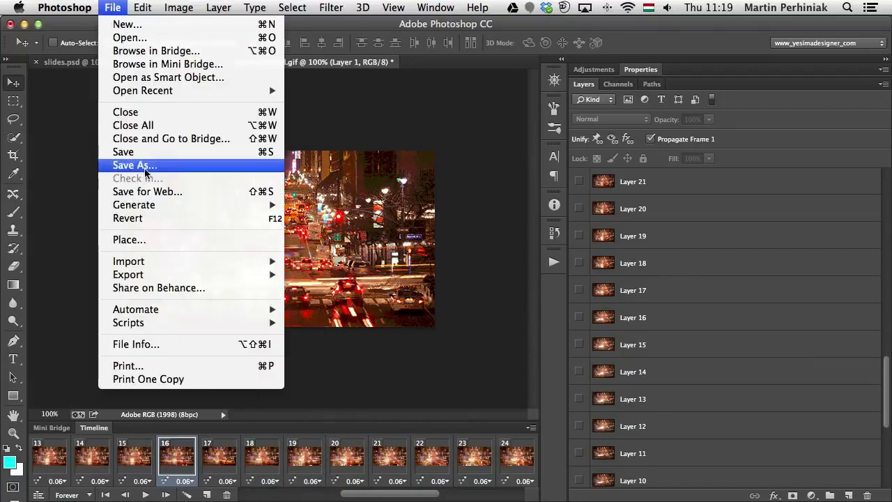
left_click(154, 194)
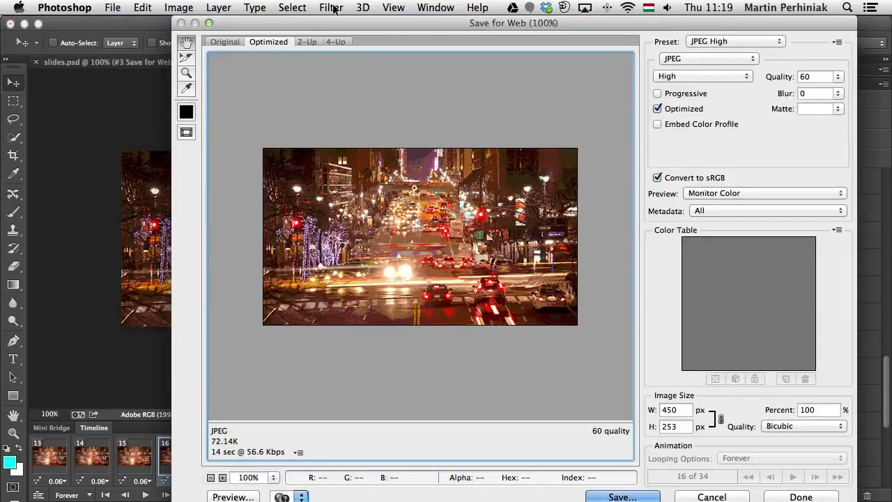
left_click(736, 41)
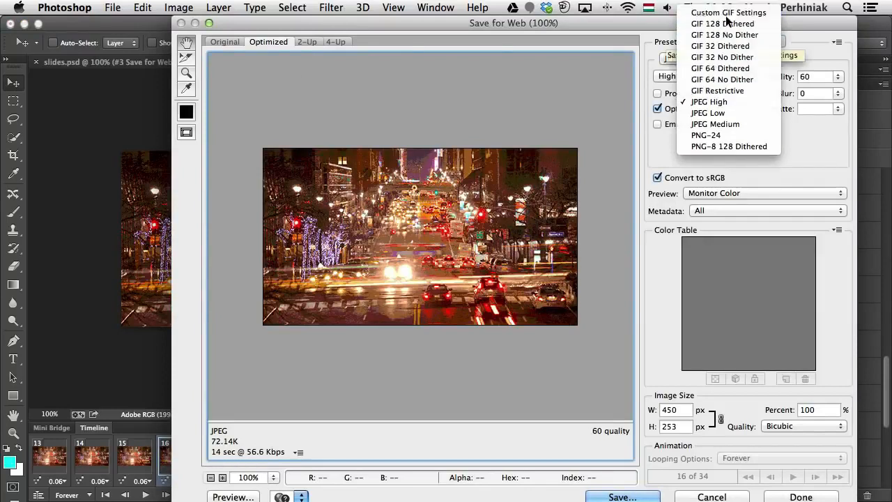
left_click(722, 13)
left_click_drag(584, 23, 469, 25)
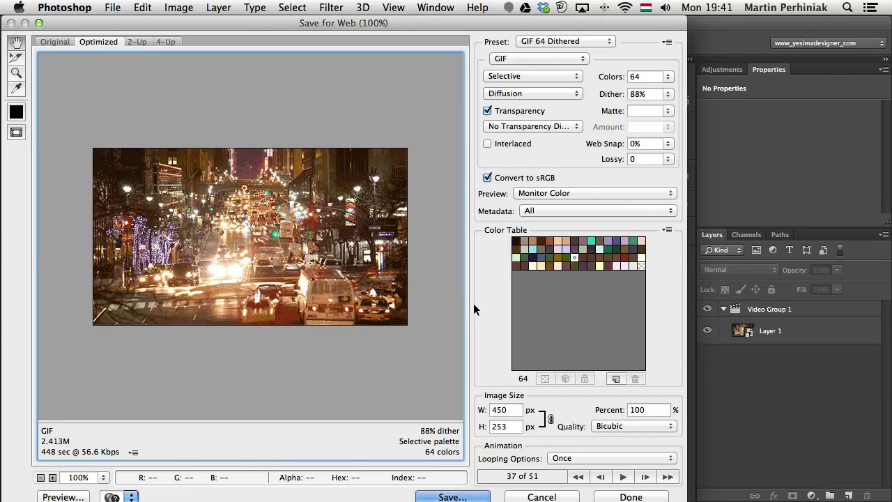
Step: Limit the GIF palette to 2 colors without transparency, and preview the animation's playback in the export
left_click(667, 76)
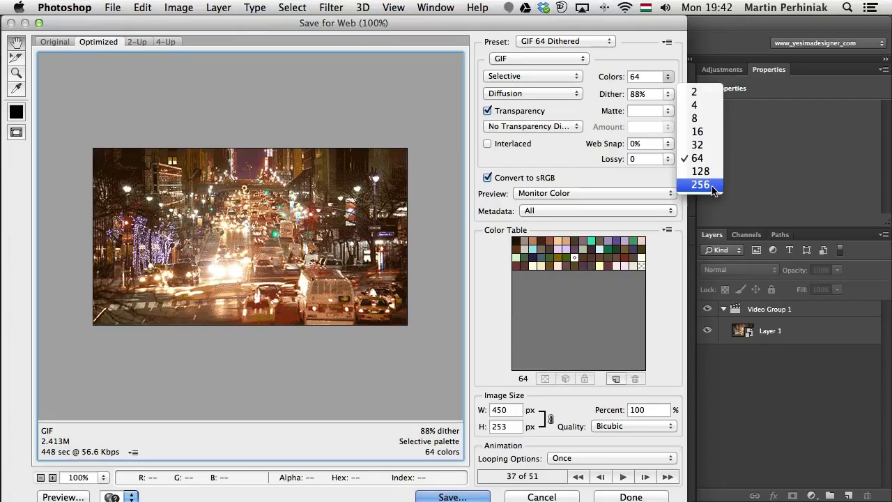
left_click(695, 91)
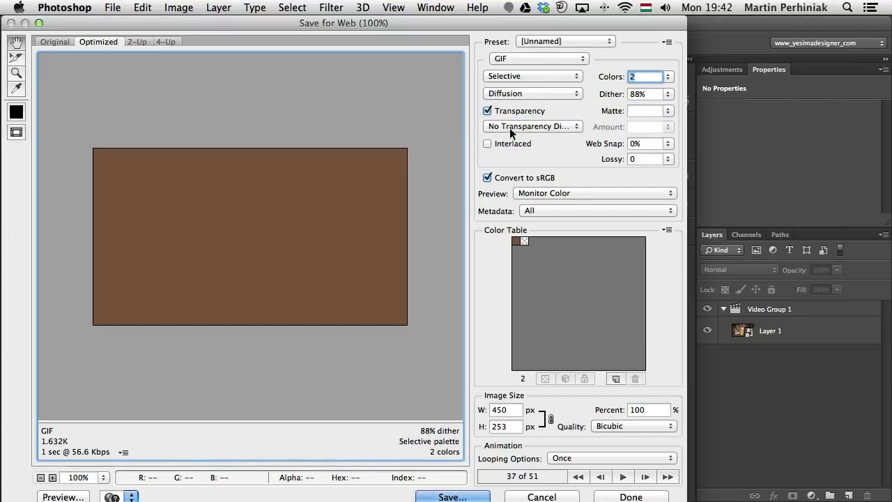
left_click(502, 110)
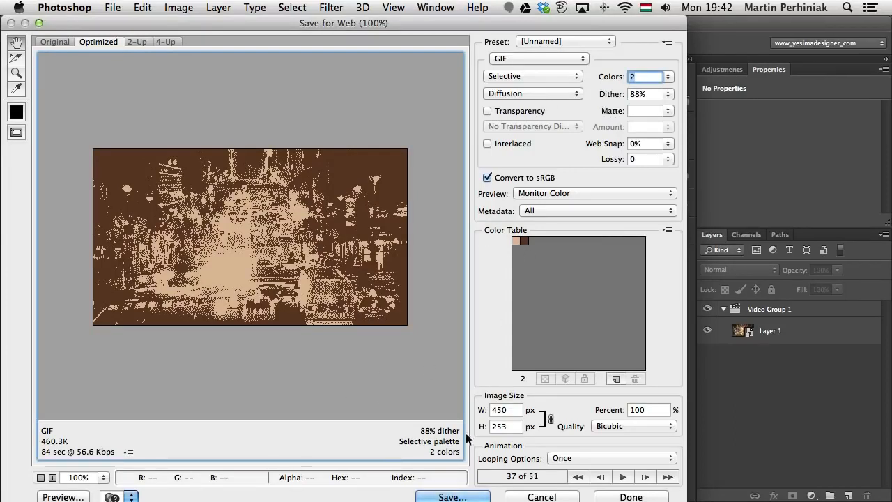
left_click(623, 477)
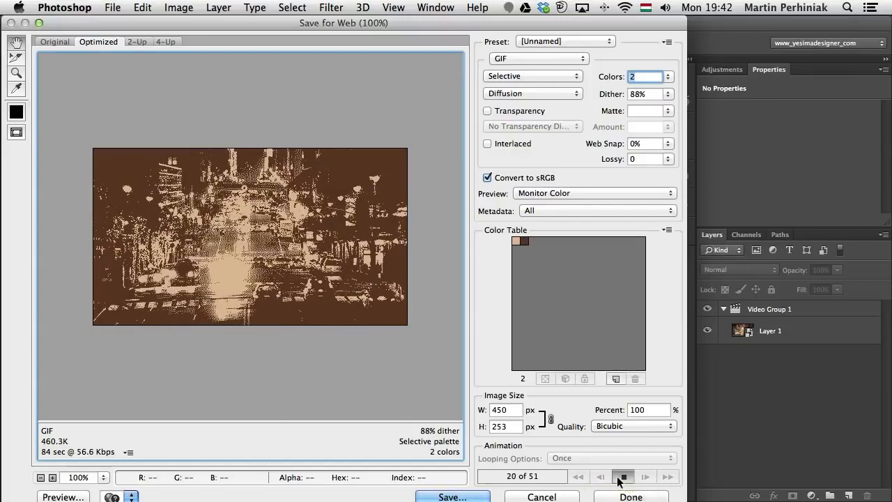
left_click(623, 478)
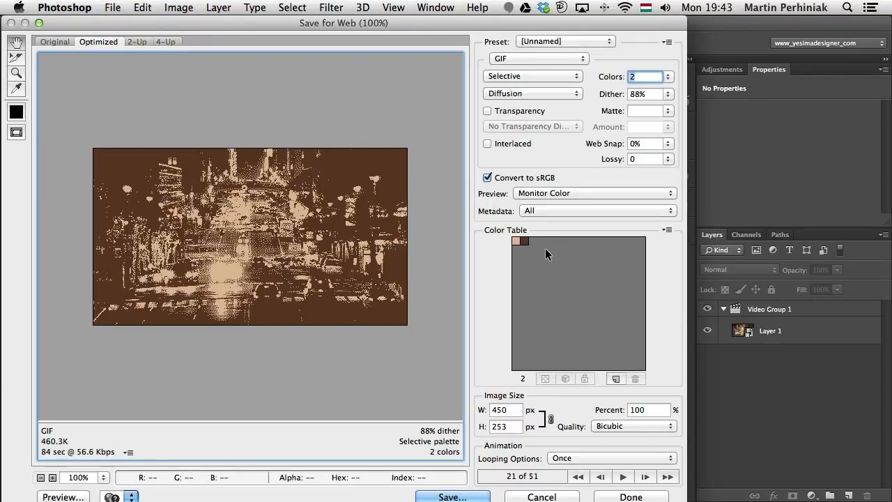
Step: Try a GIF palette of 4 colors, and raise it to 8 colors
left_click(668, 74)
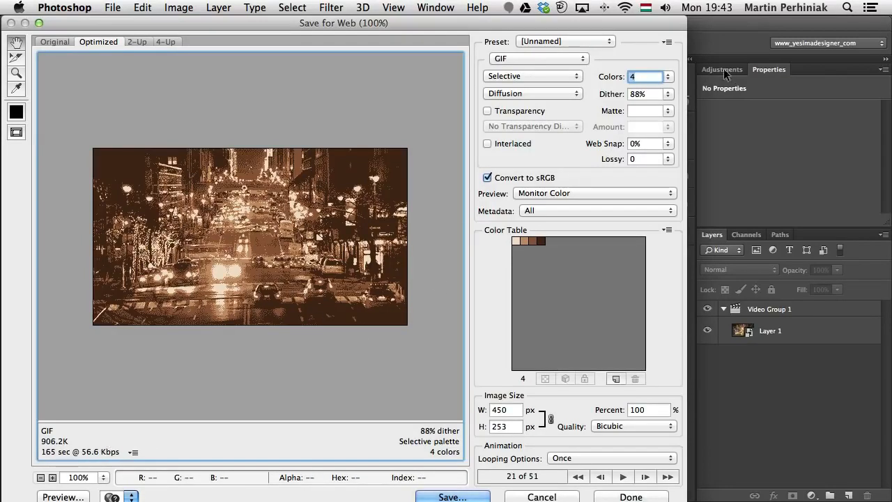
left_click(668, 77)
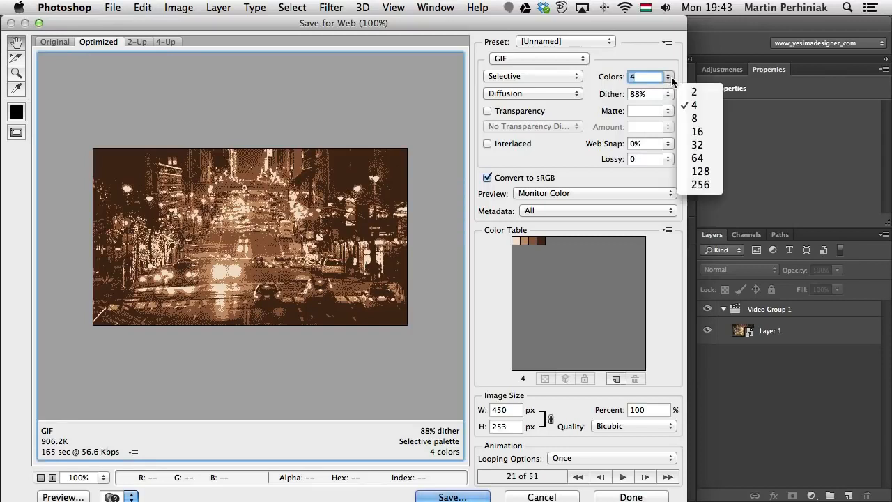
left_click(697, 120)
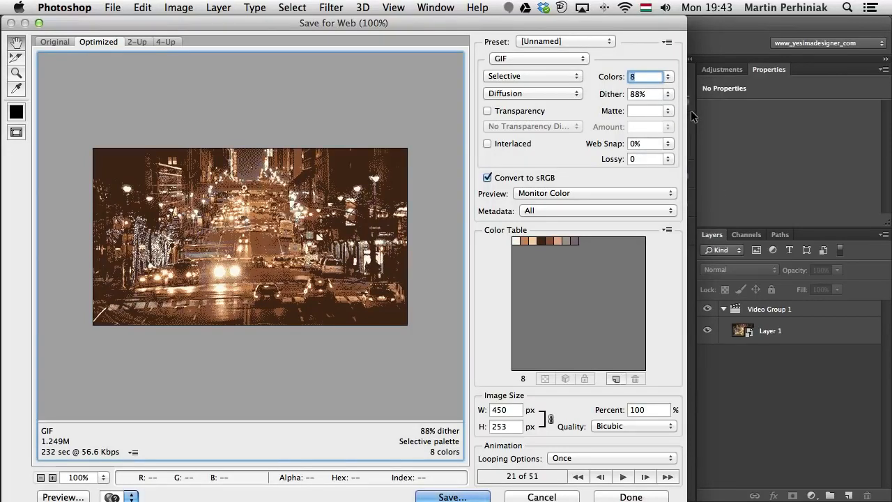
Step: Try a GIF palette of 16 colors, and raise it to 256 colors
left_click(668, 77)
left_click(698, 132)
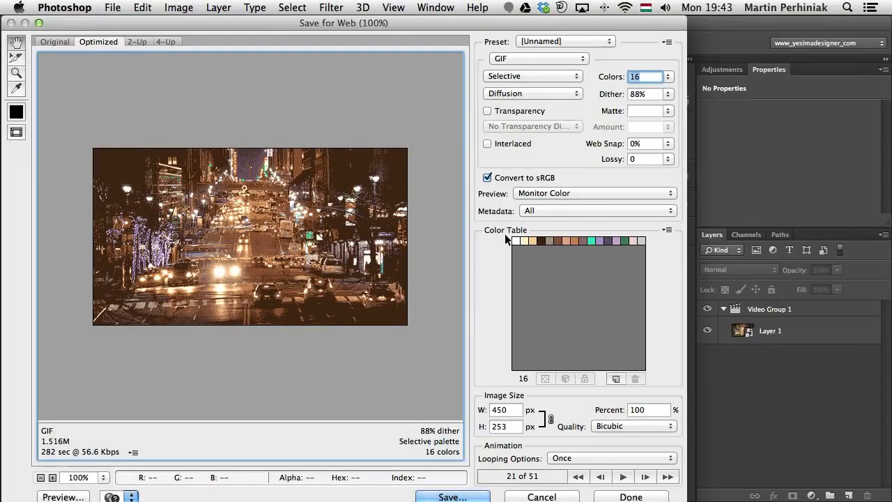
left_click(667, 80)
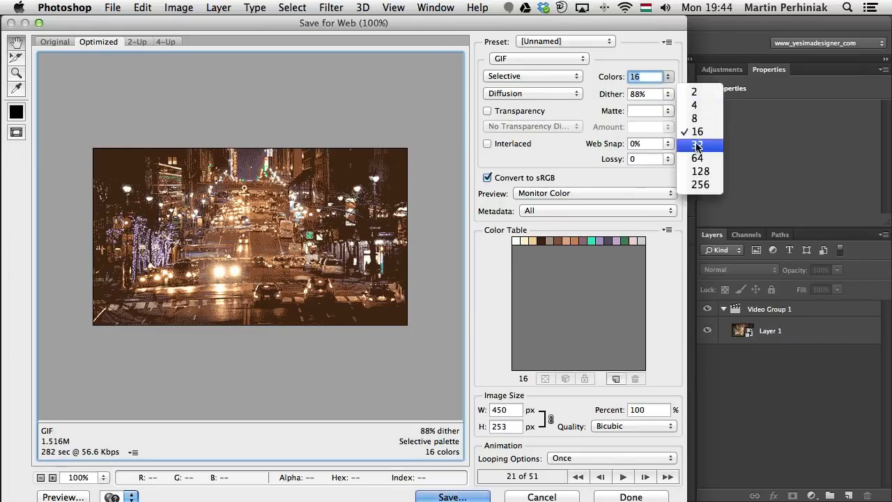
left_click(695, 186)
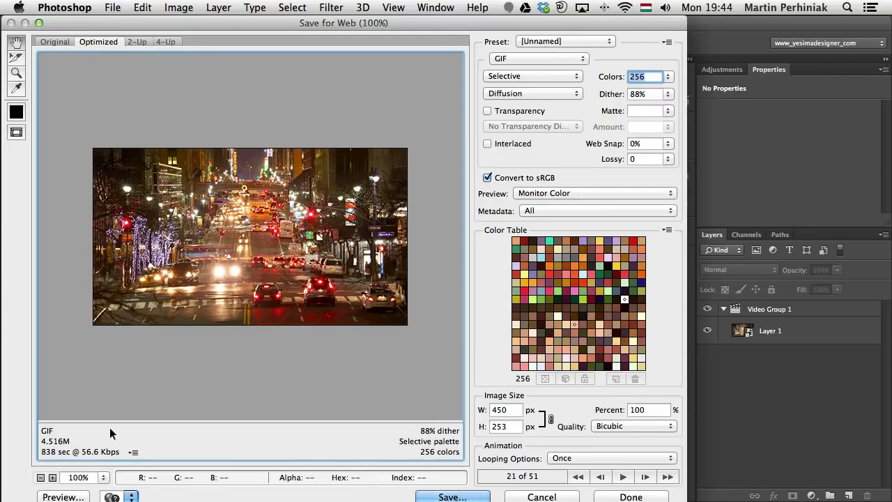
Step: Lower the GIF palette to 128 colors, and reduce it further to 64 colors
left_click(671, 75)
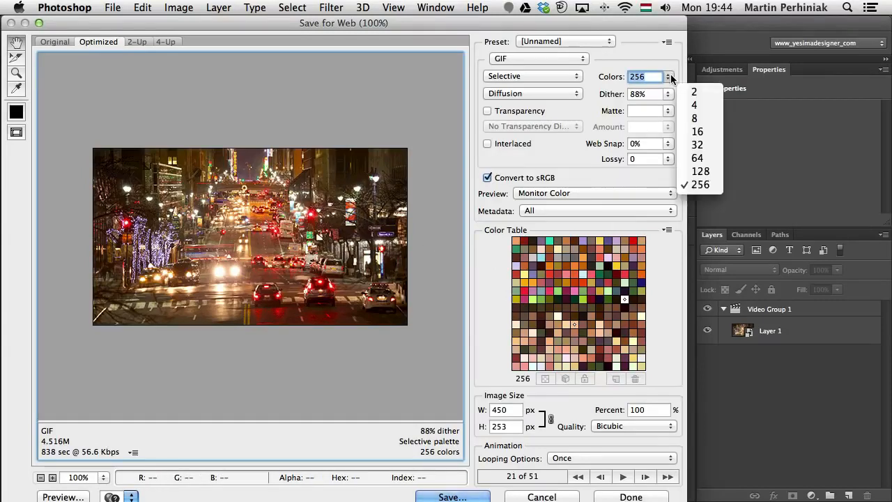
left_click(666, 170)
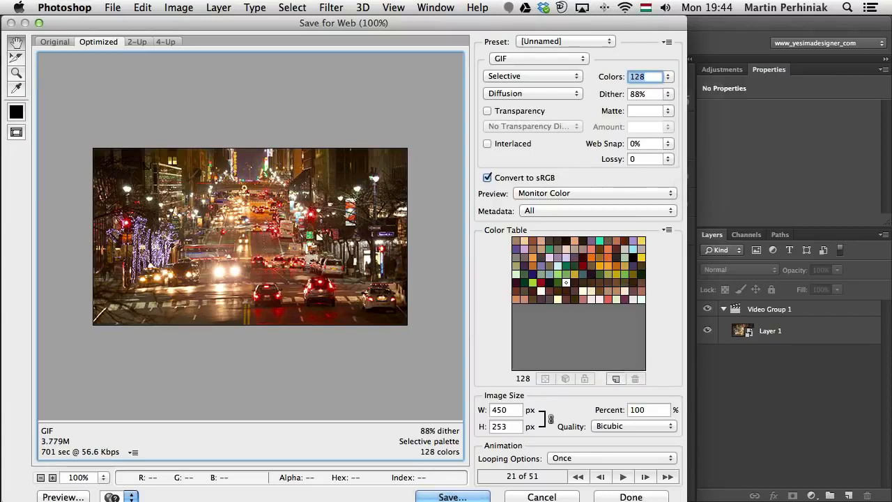
left_click(671, 76)
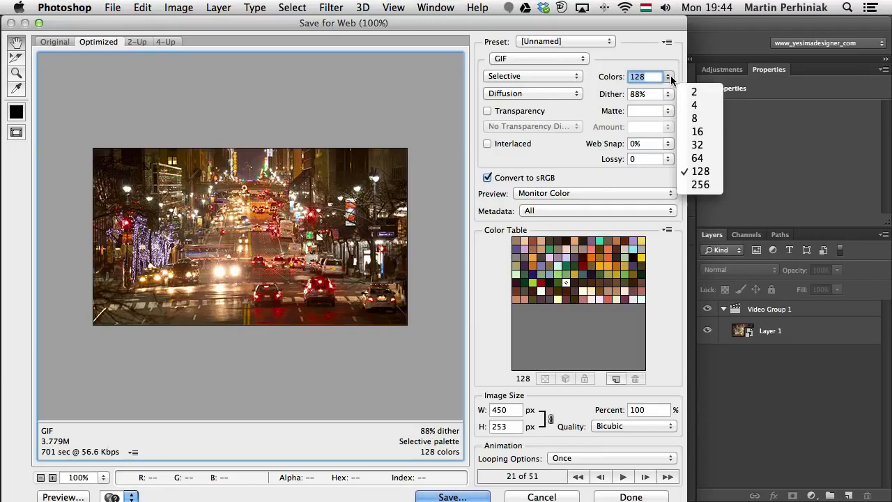
left_click(697, 158)
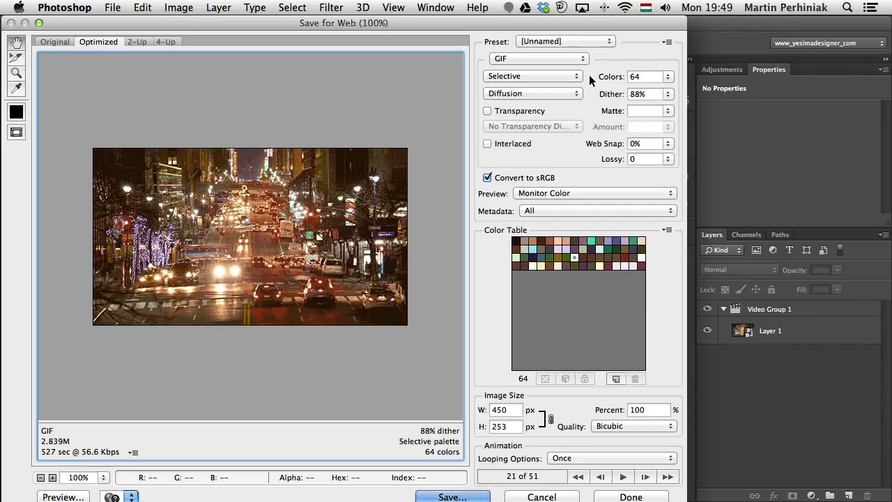
Step: Try the Perceptual color reduction algorithm on the 64-color GIF, and return to Selective
left_click(549, 72)
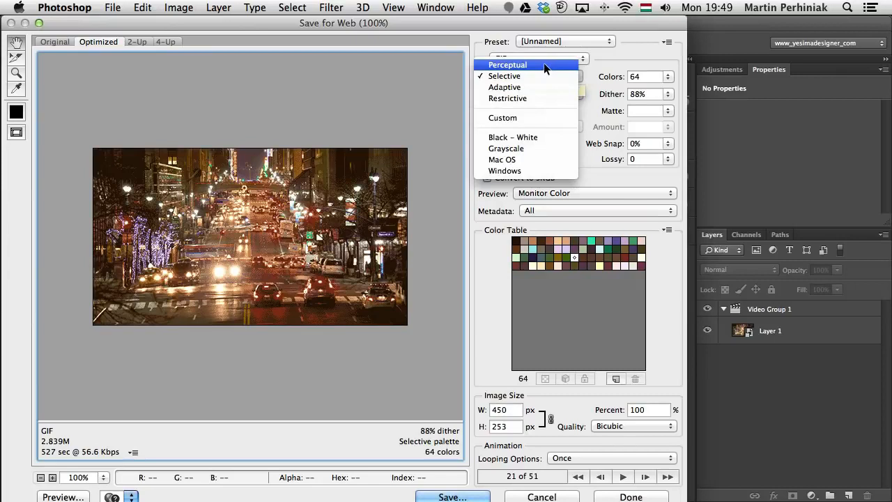
left_click(543, 65)
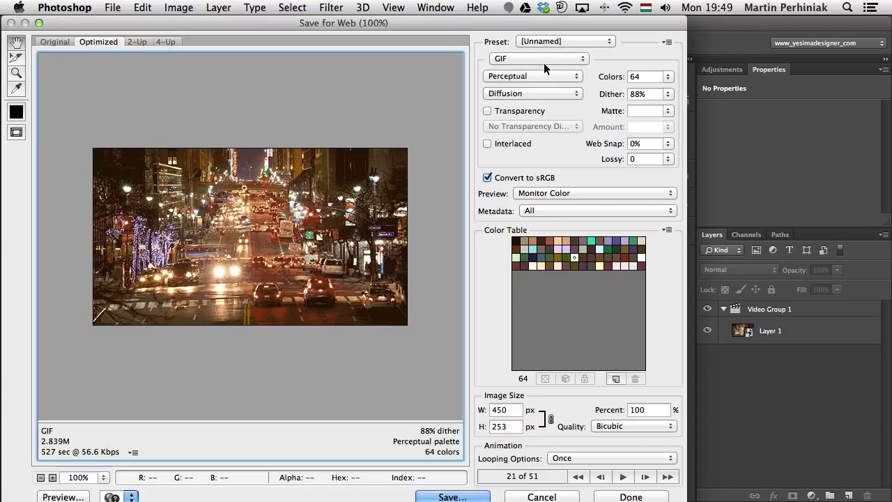
left_click(541, 76)
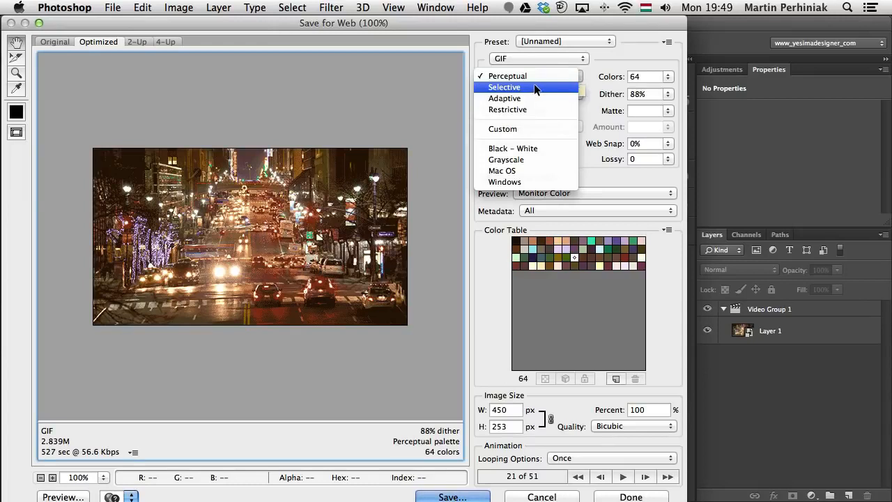
left_click(534, 88)
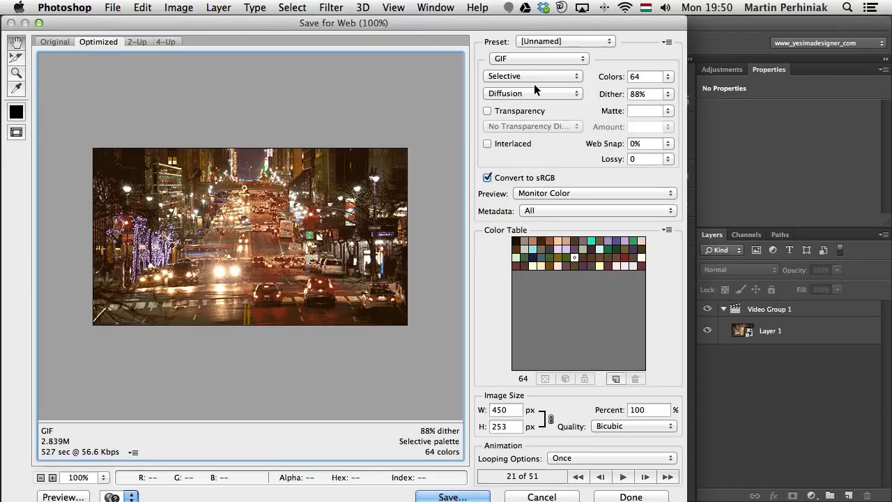
Step: Try the Adaptive color reduction algorithm for comparison, and switch back to Selective
left_click(531, 77)
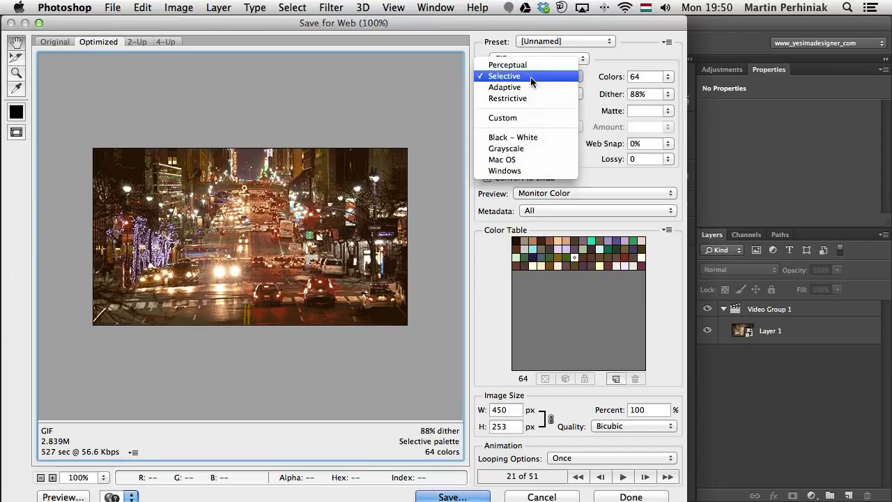
left_click(528, 90)
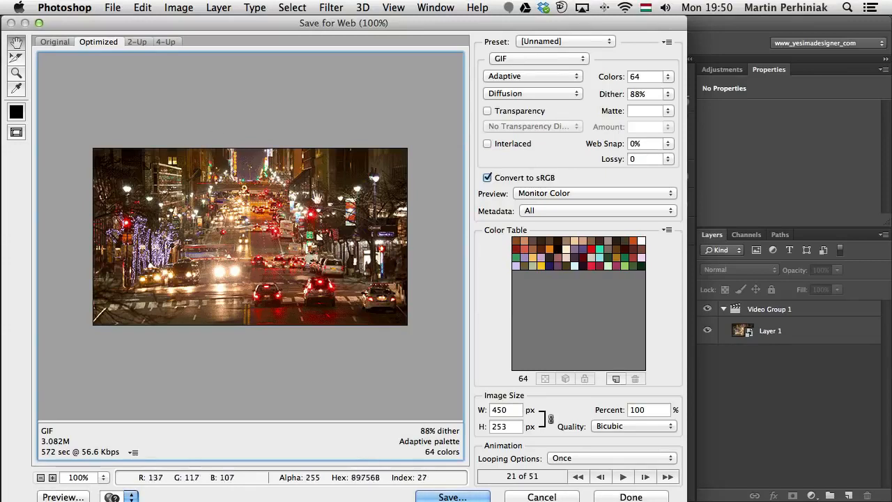
left_click(539, 80)
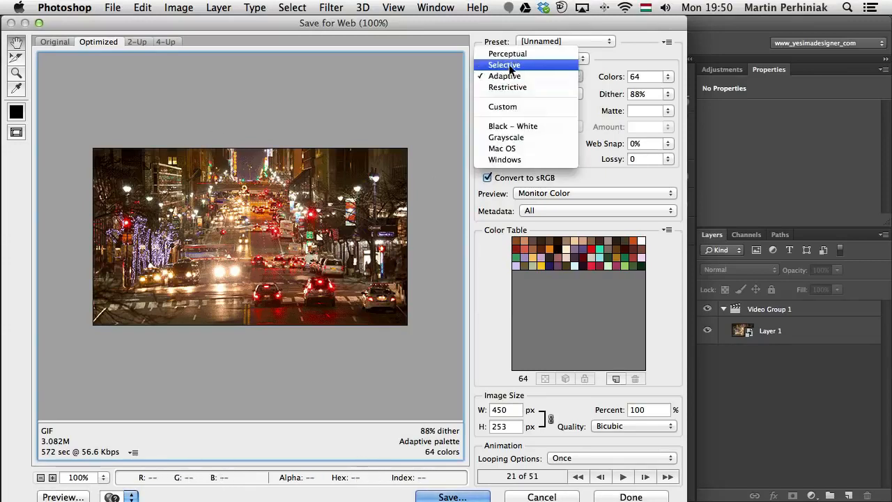
left_click(510, 67)
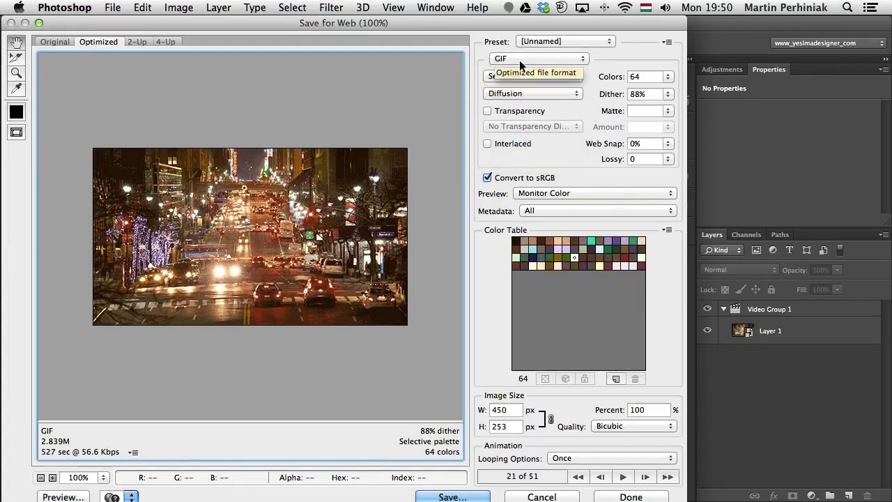
Step: Compare the Adaptive and Restrictive color reduction algorithms, and return to Selective
left_click(511, 75)
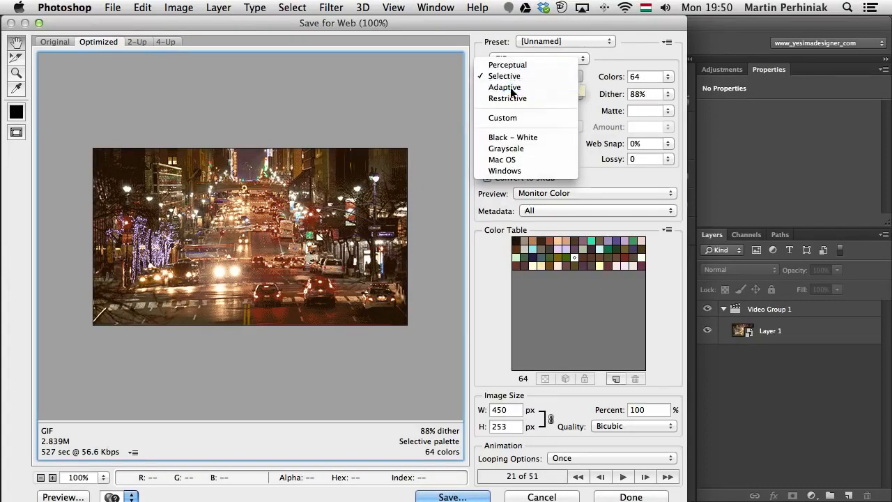
left_click(510, 86)
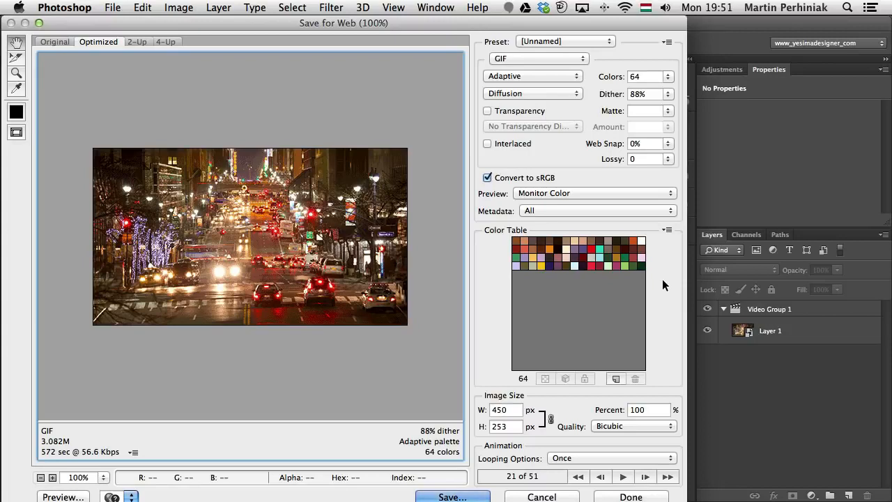
left_click(543, 78)
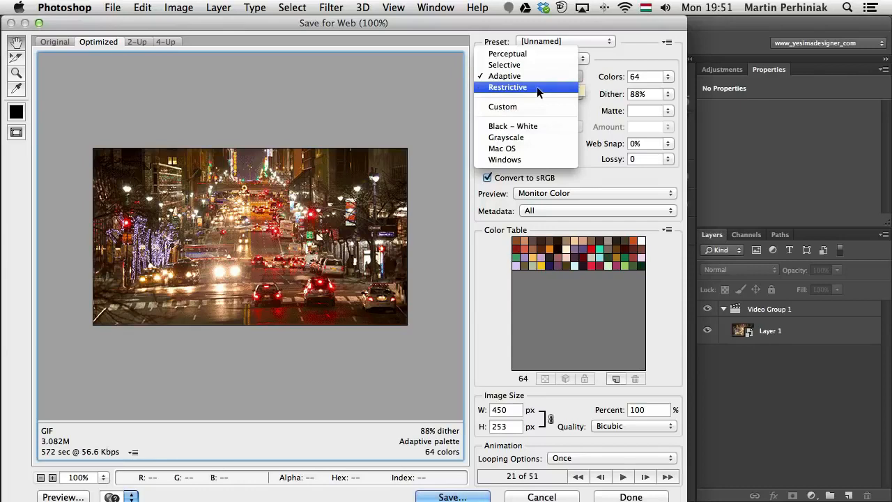
left_click(536, 87)
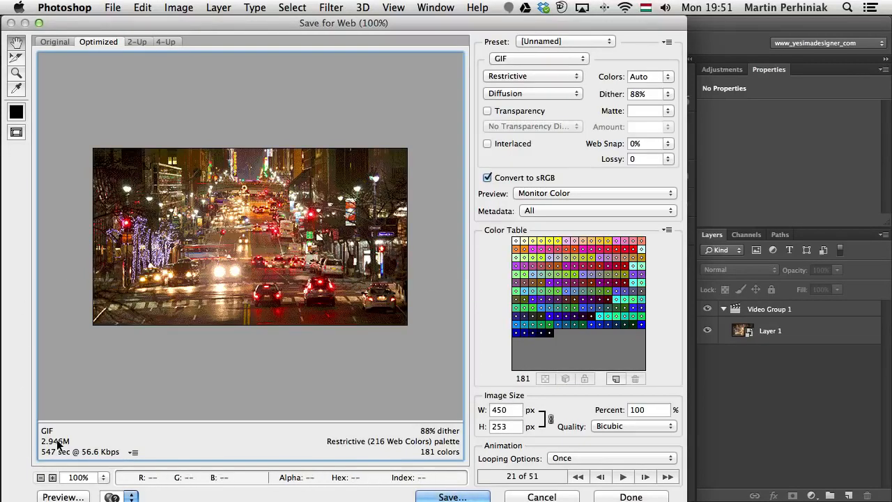
left_click(526, 80)
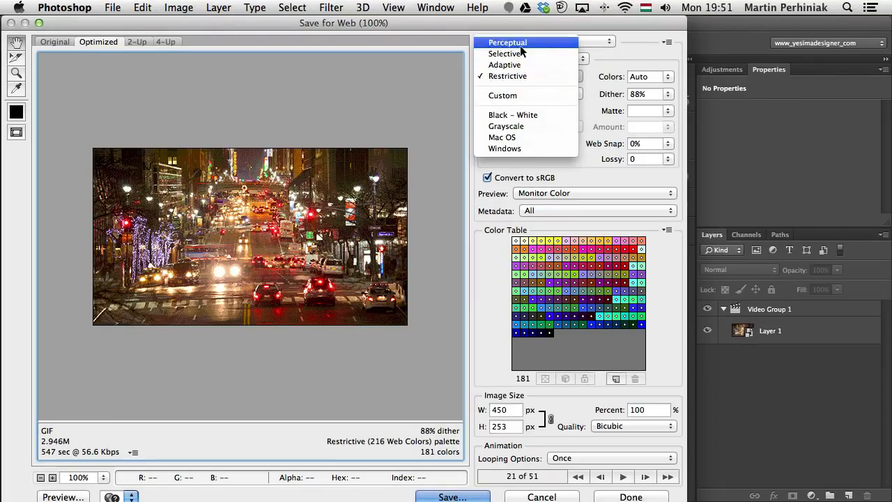
left_click(522, 53)
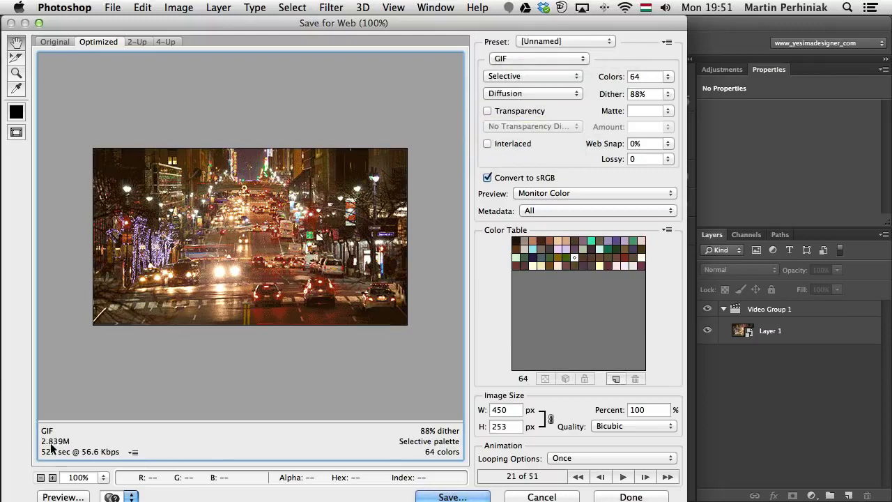
Step: Try Perceptual color reduction once more, and set the GIF's color reduction algorithm to Adaptive
left_click(523, 76)
left_click(523, 61)
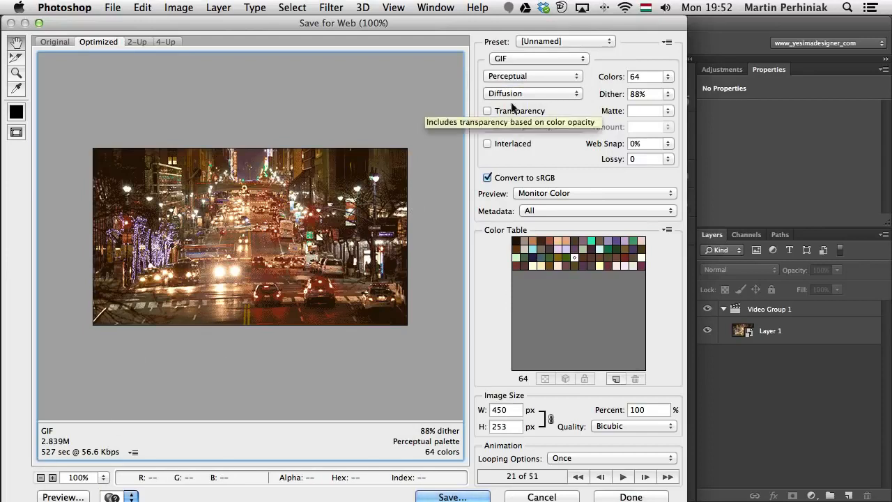
left_click(570, 78)
Step: Try exporting the GIF with No Dither, and restore Diffusion dithering
left_click(532, 98)
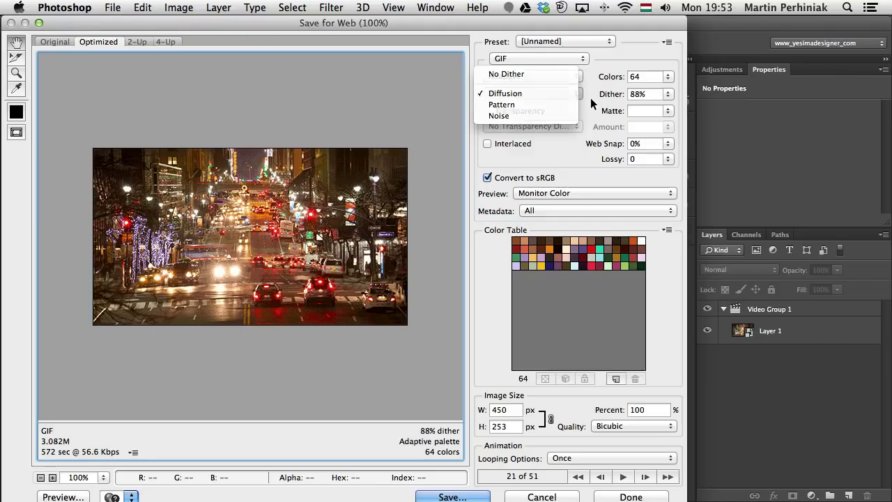
left_click(565, 94)
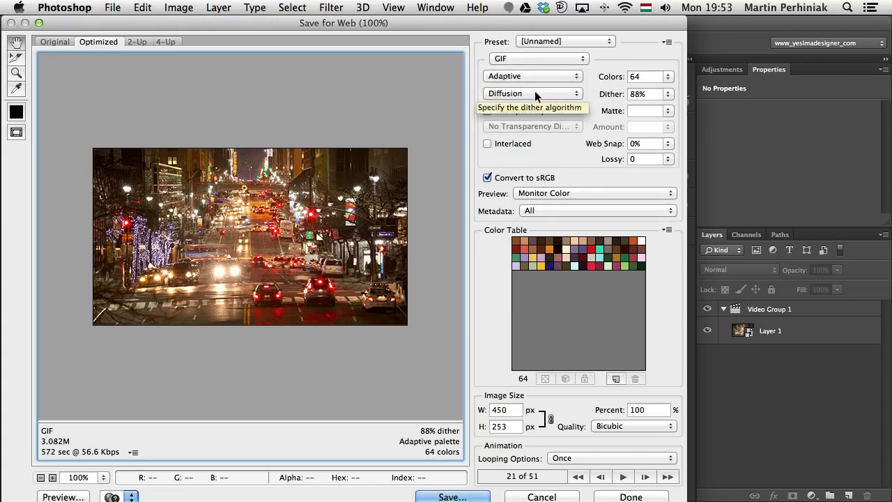
left_click(535, 91)
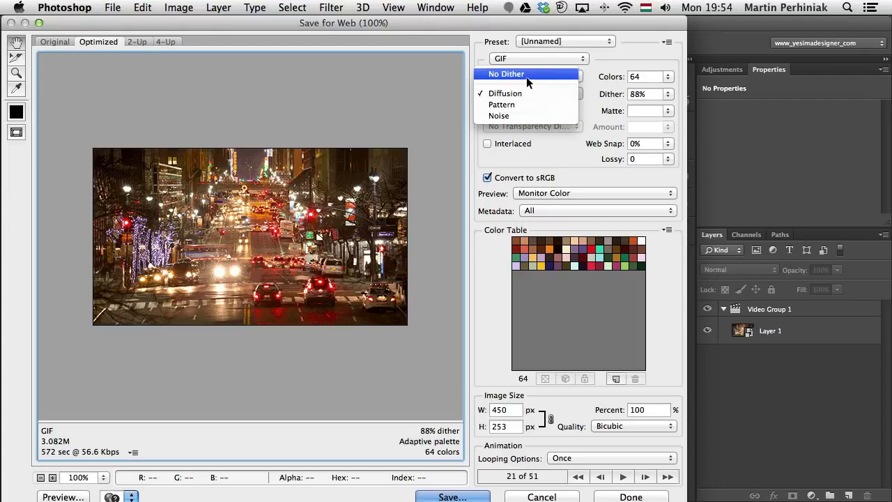
left_click(526, 76)
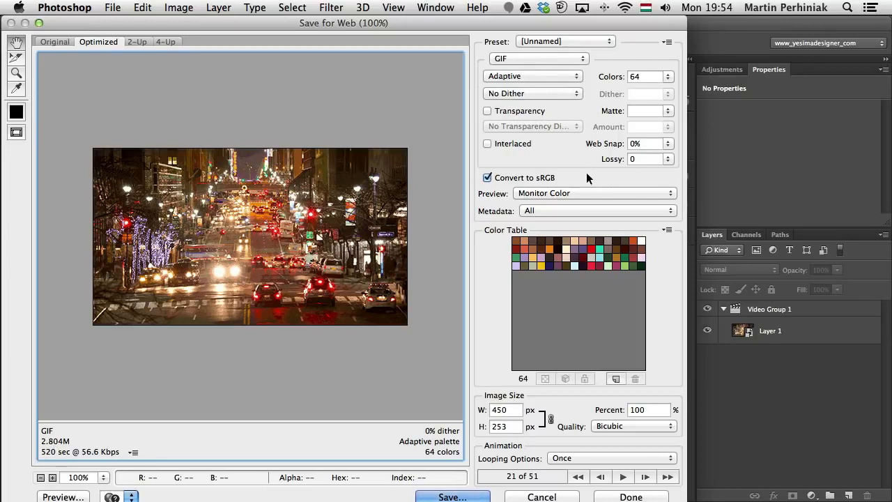
left_click(515, 97)
left_click(507, 115)
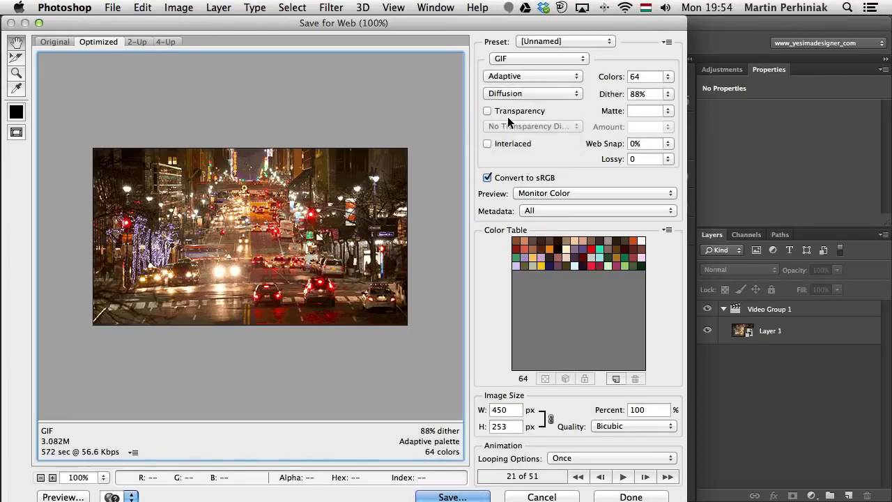
Step: Compare the Pattern and Noise dither algorithms, and return to Diffusion
left_click(525, 93)
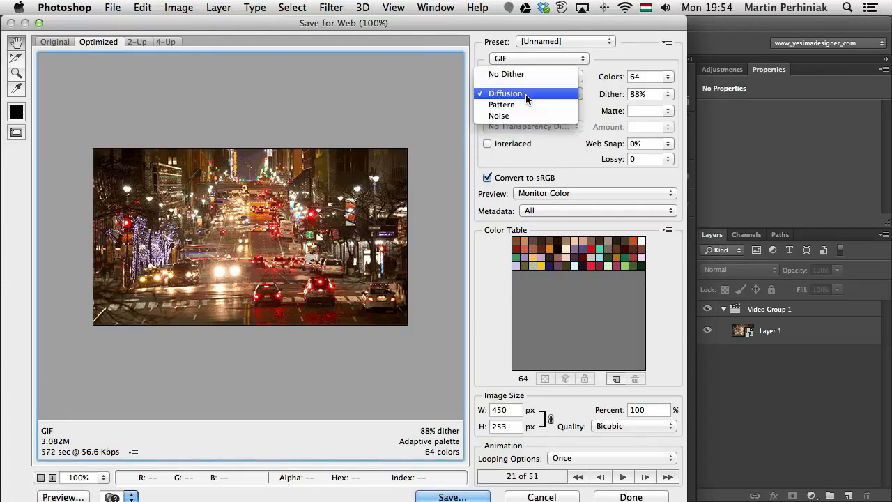
left_click(524, 94)
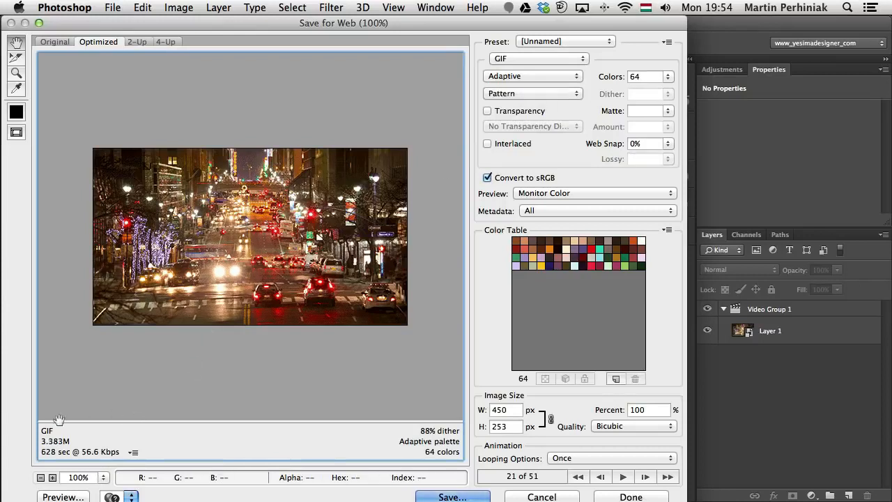
left_click(528, 93)
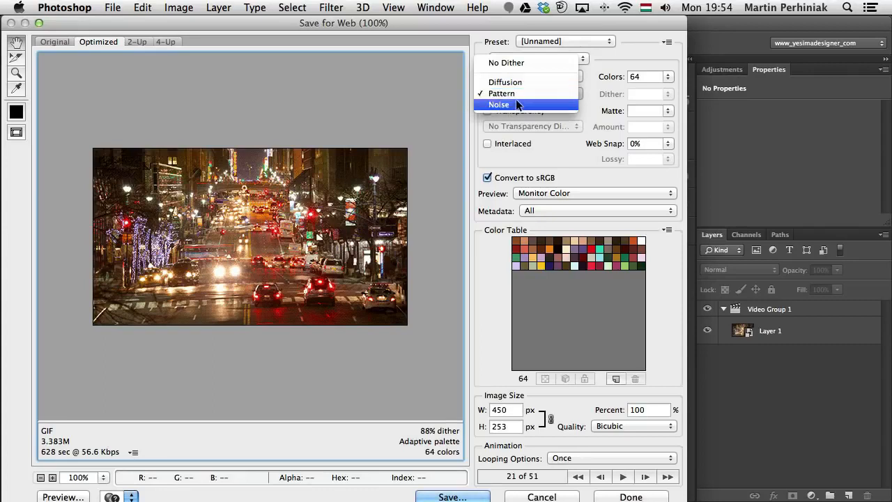
left_click(509, 105)
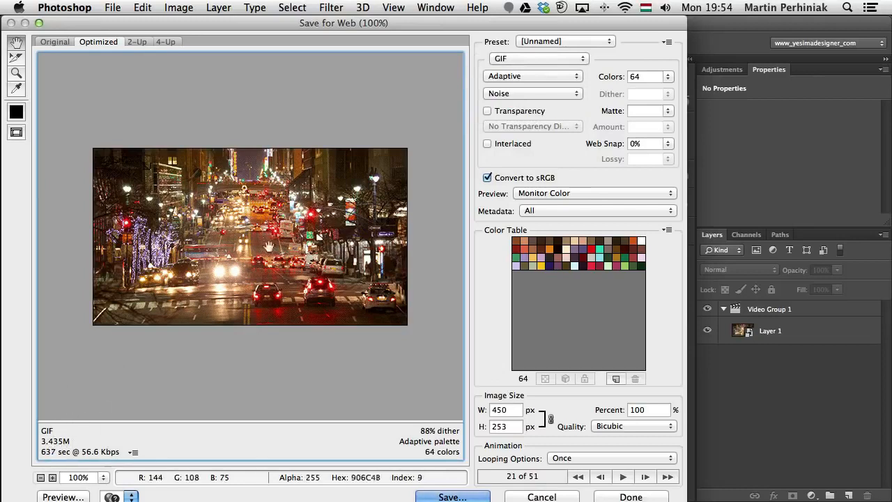
left_click(514, 95)
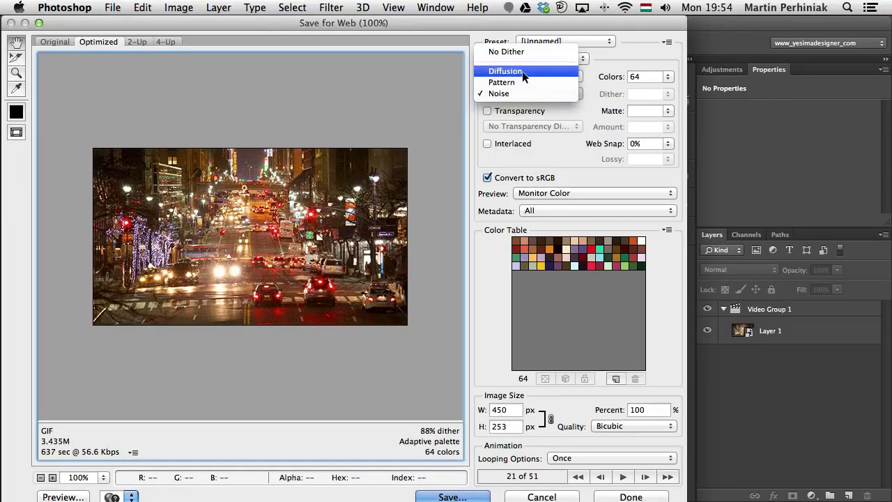
left_click(525, 70)
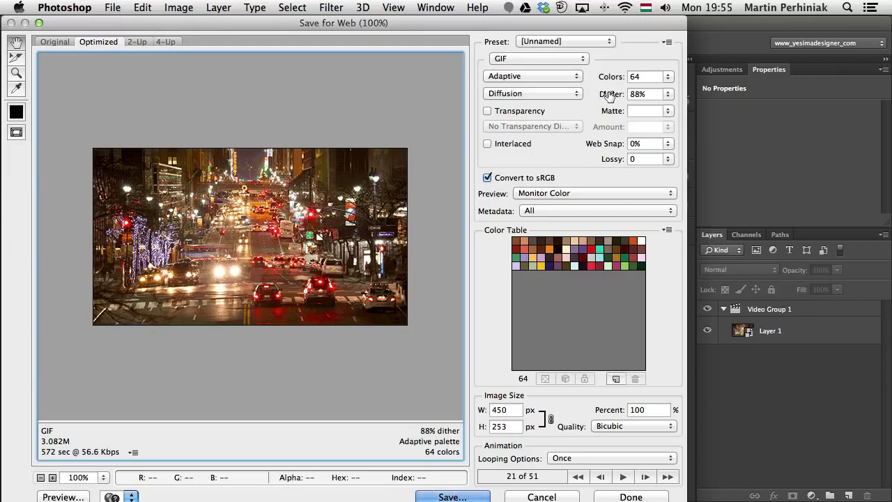
Step: Reduce the Diffusion dither amount to 22%, and fine-tune it to 20%
left_click_drag(608, 96, 566, 91)
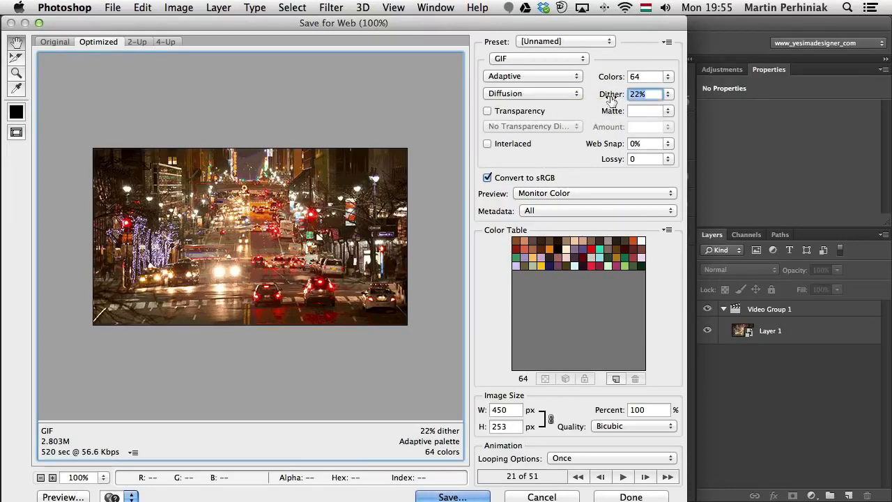
left_click_drag(611, 98, 608, 98)
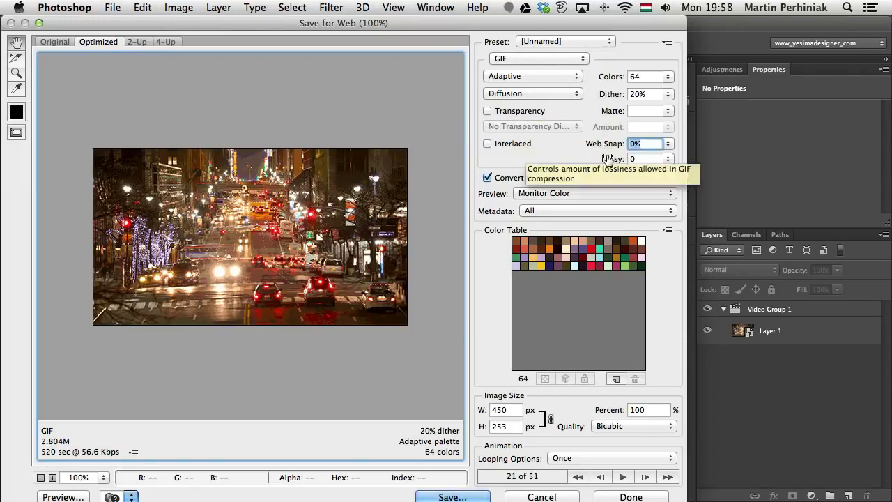
Step: Compare the GIF with and without Transparency, leaving it enabled, and try Interlaced before turning it back off
left_click(487, 112)
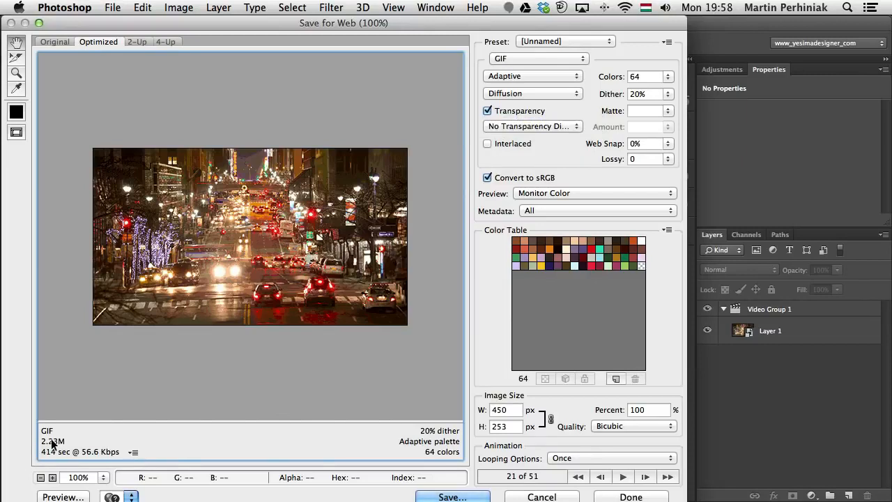
left_click(487, 111)
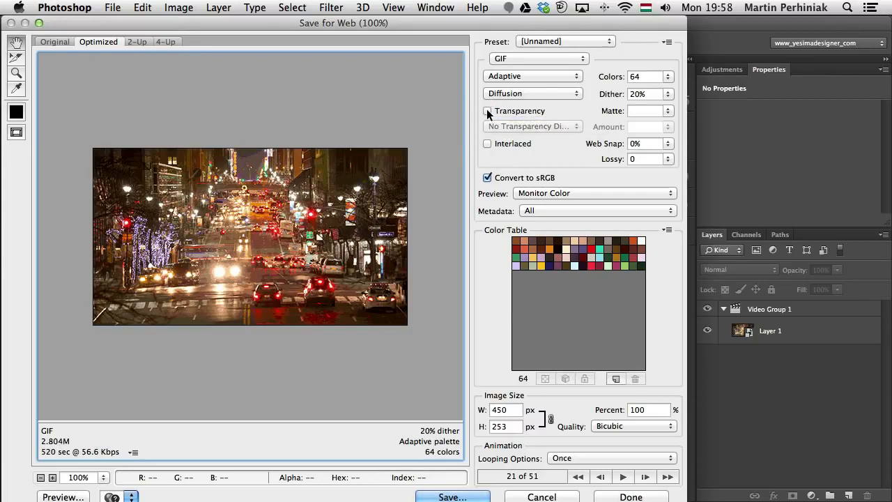
left_click(487, 111)
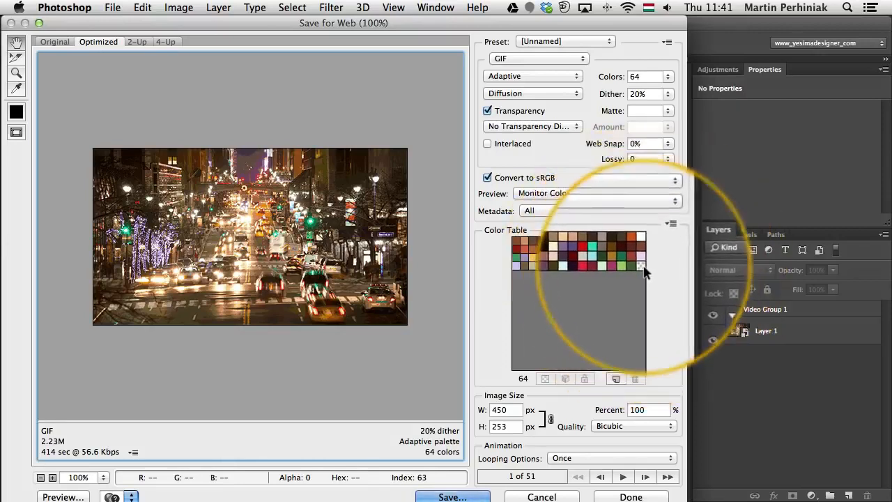
left_click(487, 111)
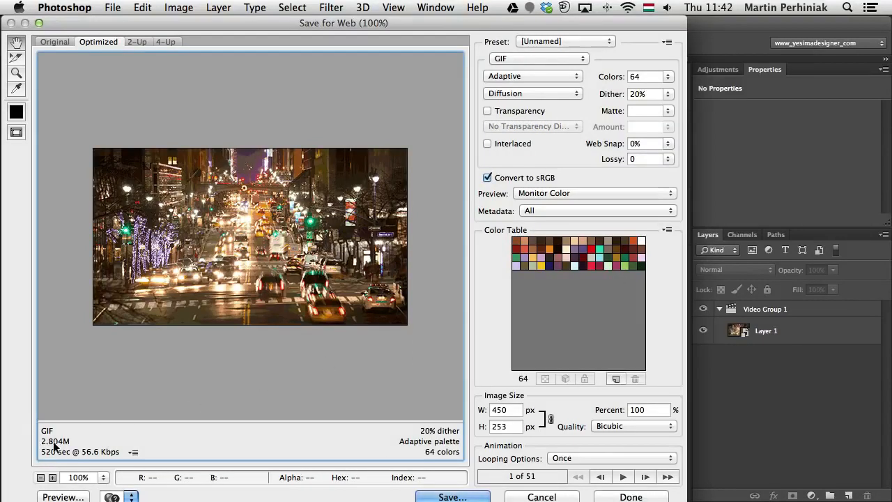
left_click(490, 112)
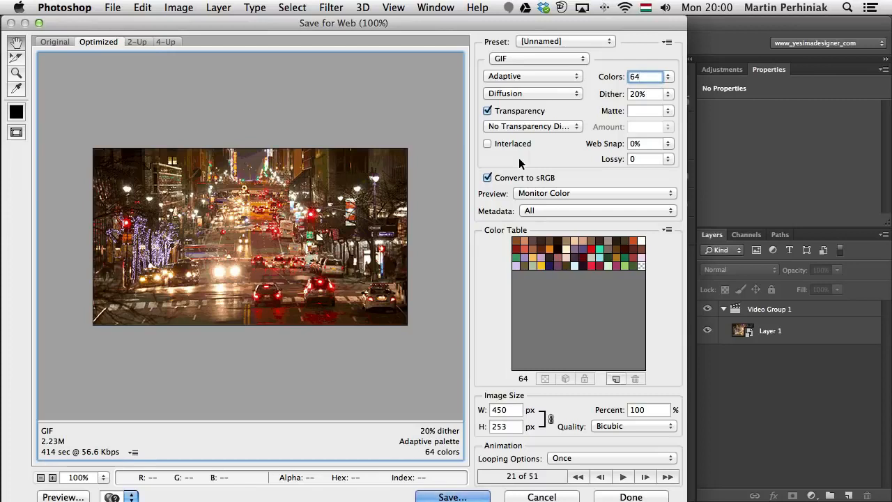
left_click(520, 145)
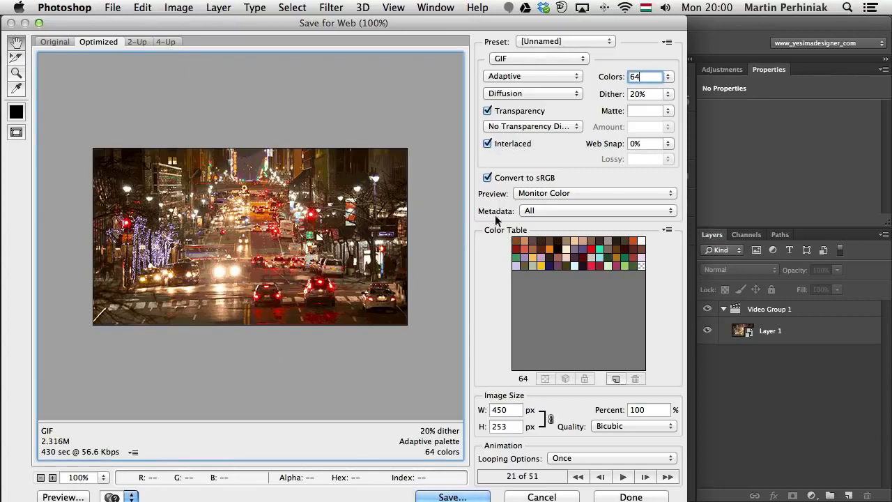
left_click(488, 144)
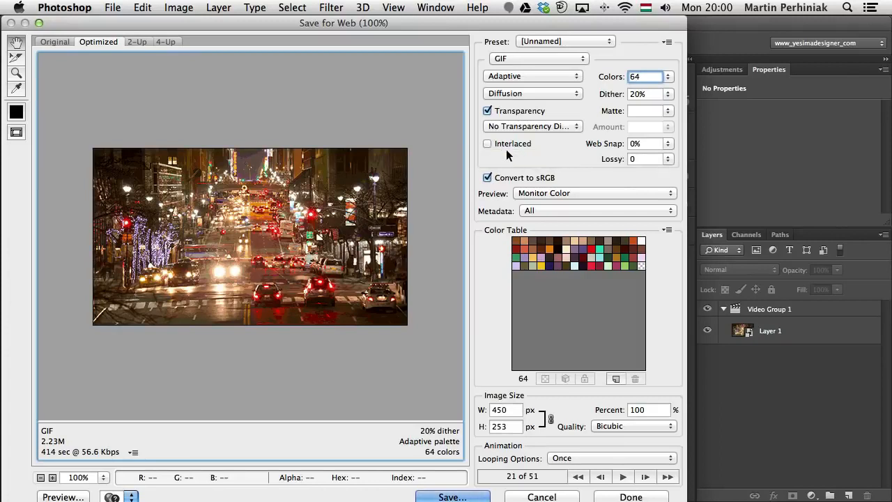
Step: Try a Web Snap tolerance of 100% on the GIF, and reduce it to 40%
left_click(605, 144)
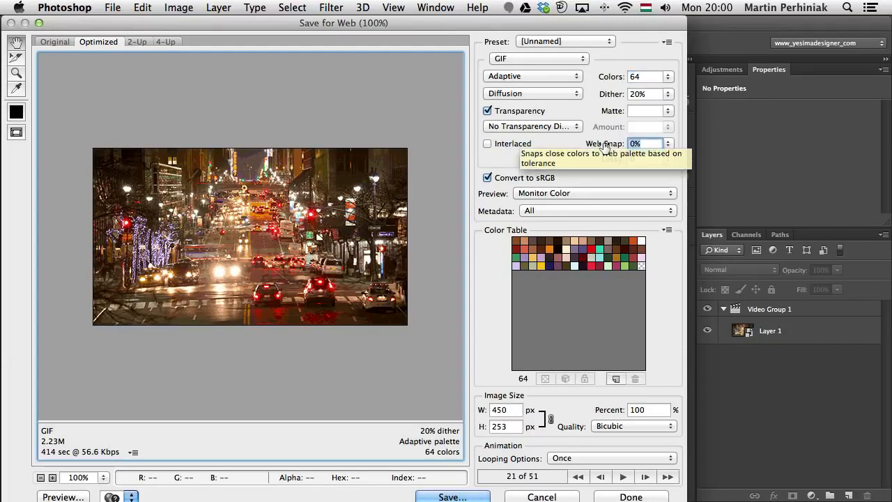
type("100")
key("Return")
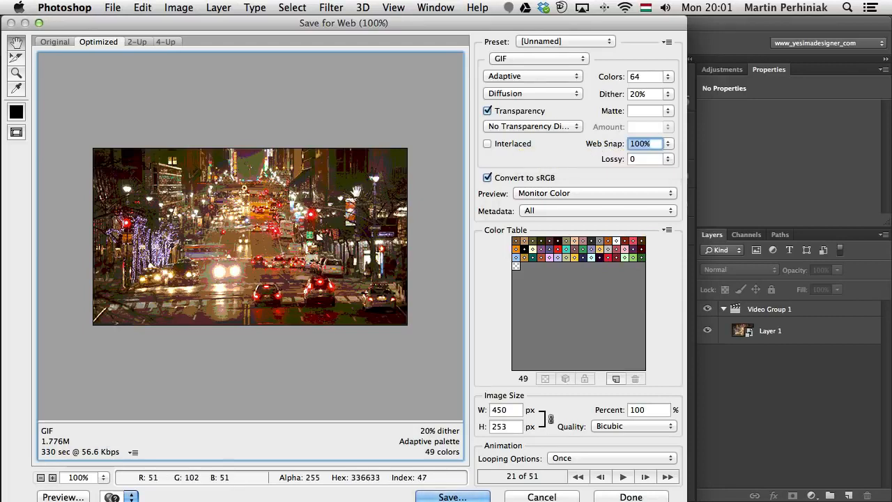
mouse_move(615, 147)
left_mouse_down()
mouse_move(577, 146)
mouse_move(600, 149)
left_mouse_up()
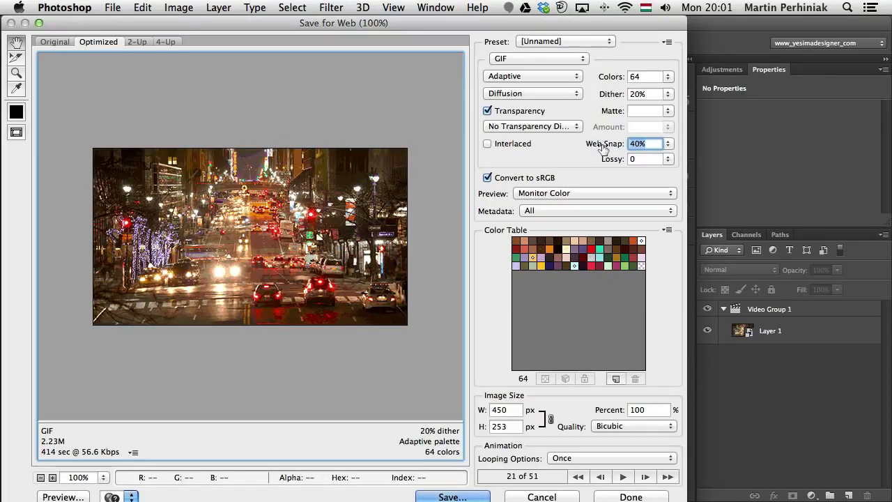
left_click(642, 142)
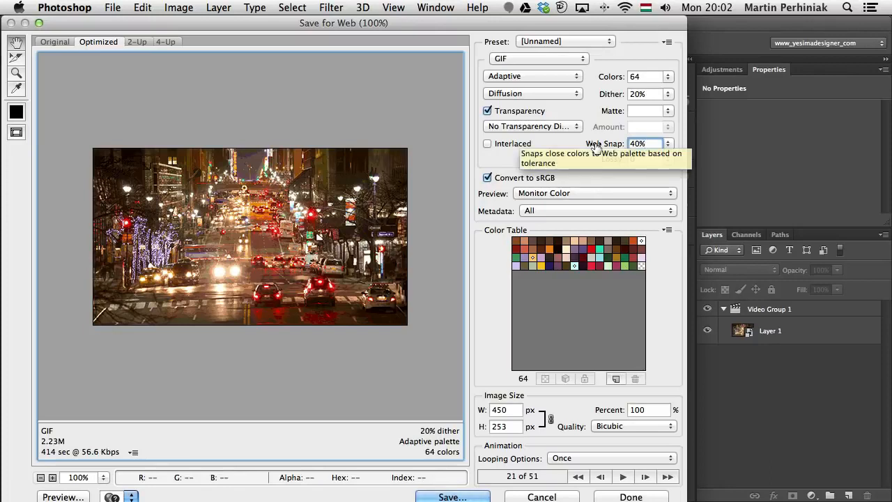
Step: Test higher Web Snap values of 46%, 88% and 84%, and settle on 80%
left_click_drag(595, 145, 607, 145)
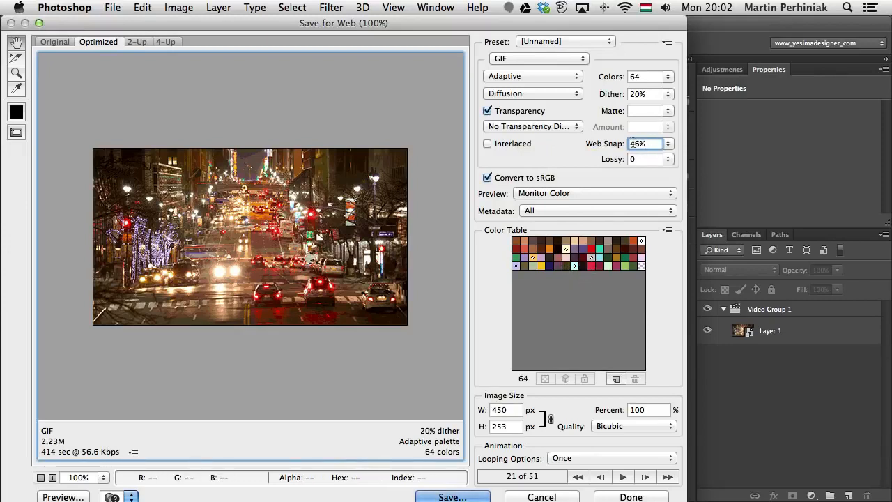
mouse_move(604, 145)
left_mouse_down()
mouse_move(631, 144)
mouse_move(611, 144)
left_mouse_up()
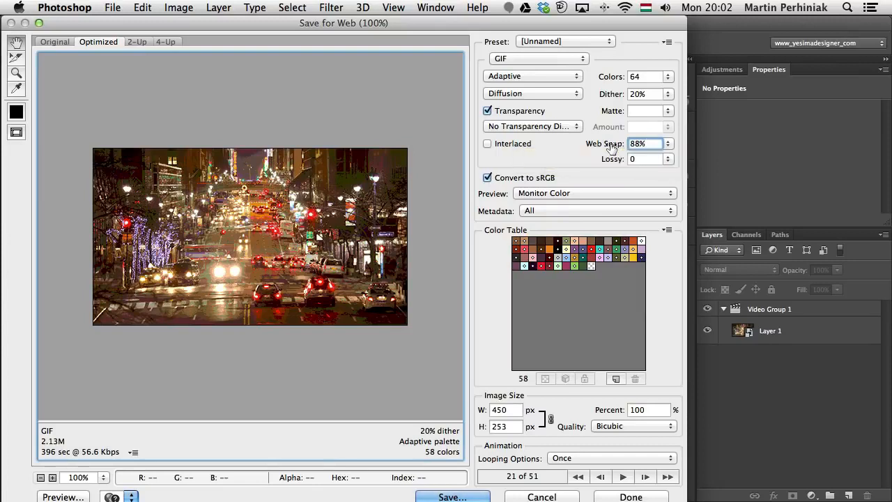
left_click_drag(612, 148, 608, 148)
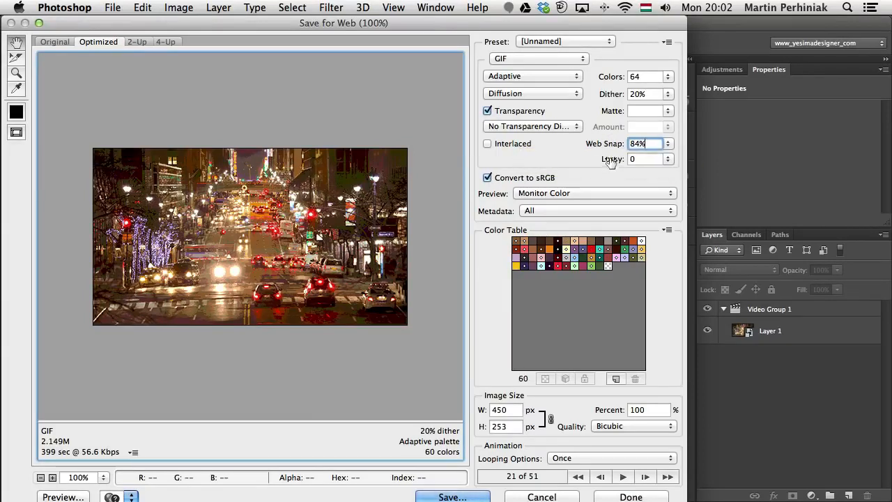
left_click_drag(612, 144, 610, 145)
Step: Try the maximum Lossy compression of 100, and reduce the Lossy amount to 30
left_click_drag(604, 160, 686, 161)
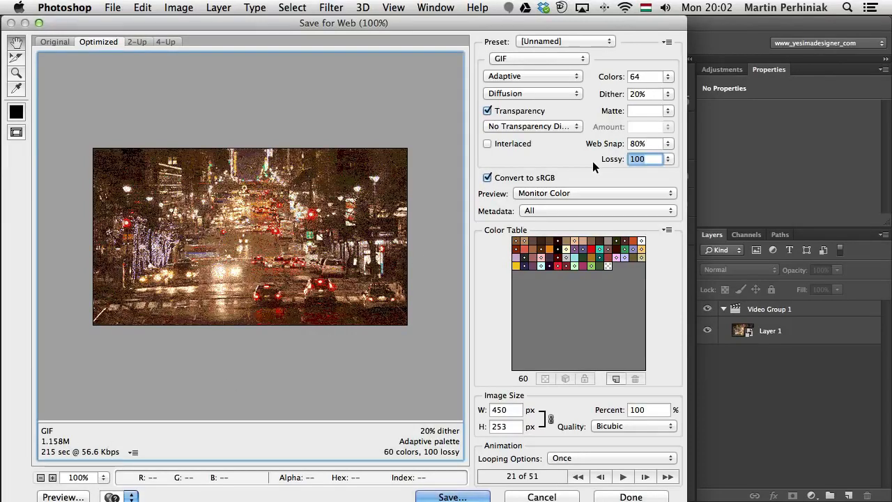
mouse_move(615, 156)
left_mouse_down()
mouse_move(595, 160)
mouse_move(605, 159)
left_mouse_up()
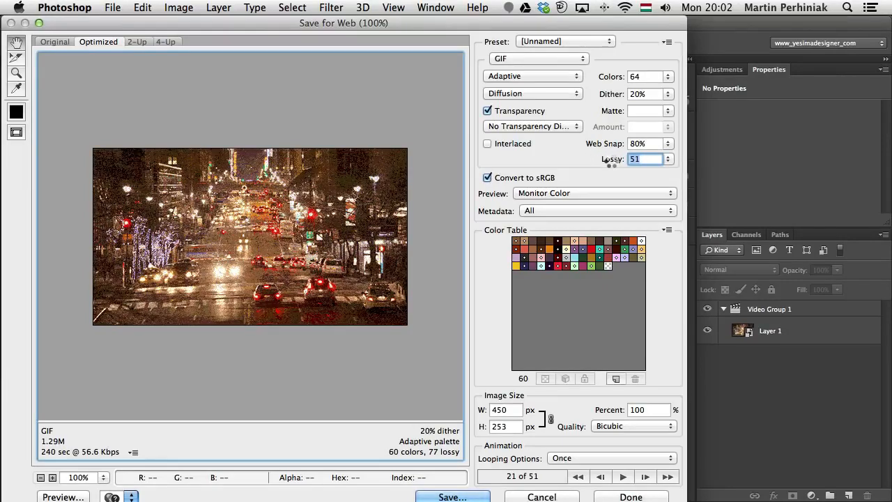
left_click_drag(616, 163, 603, 162)
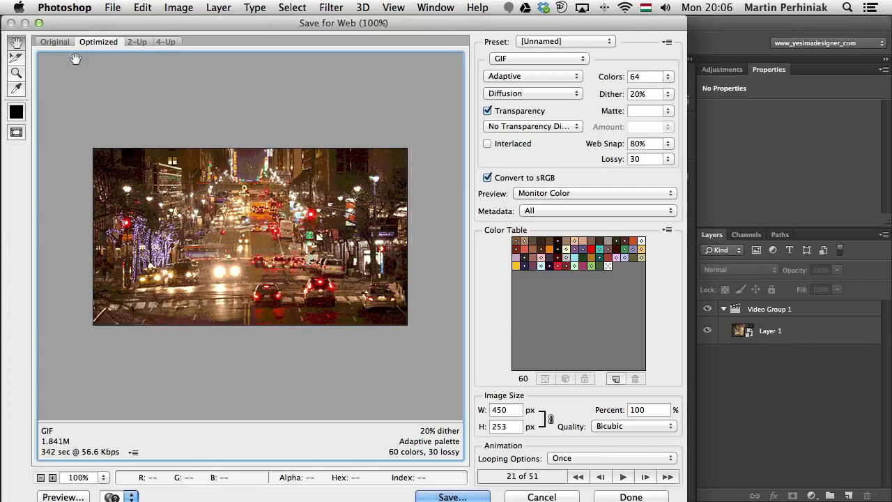
Step: Compare the original image with the optimized GIF, first in alternating single views and finally in the 2-Up view
left_click(56, 42)
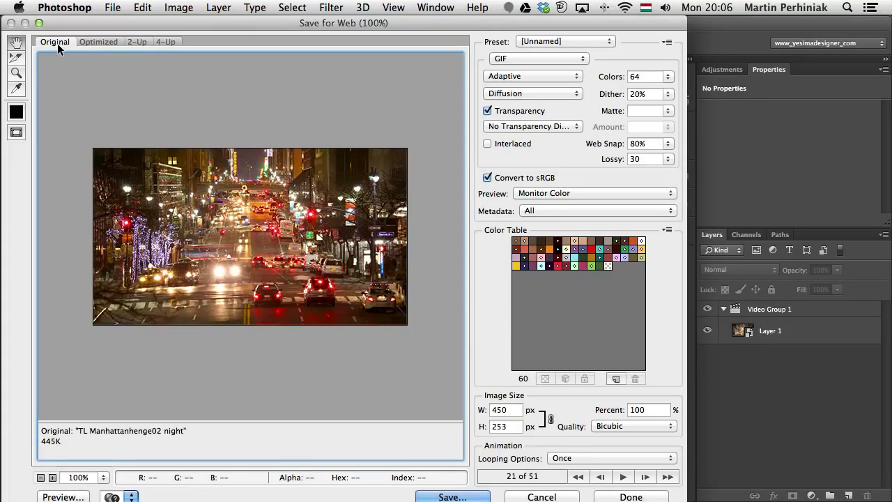
left_click(93, 43)
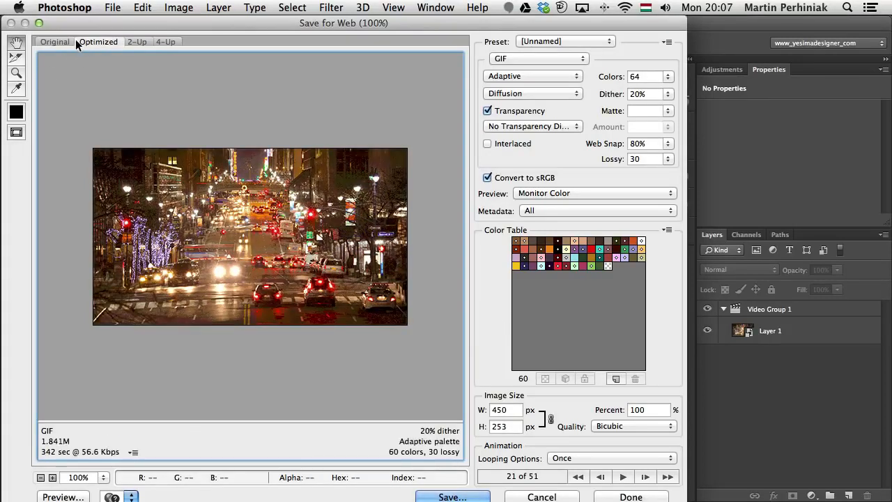
left_click(62, 41)
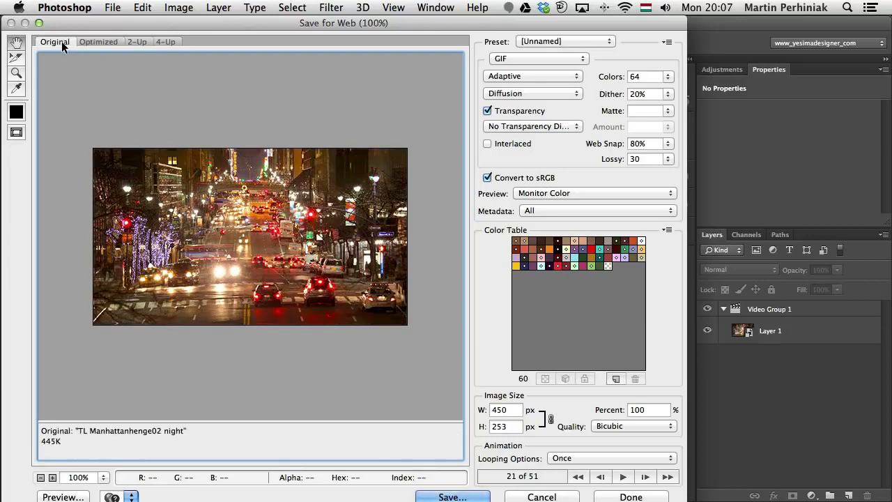
left_click(139, 43)
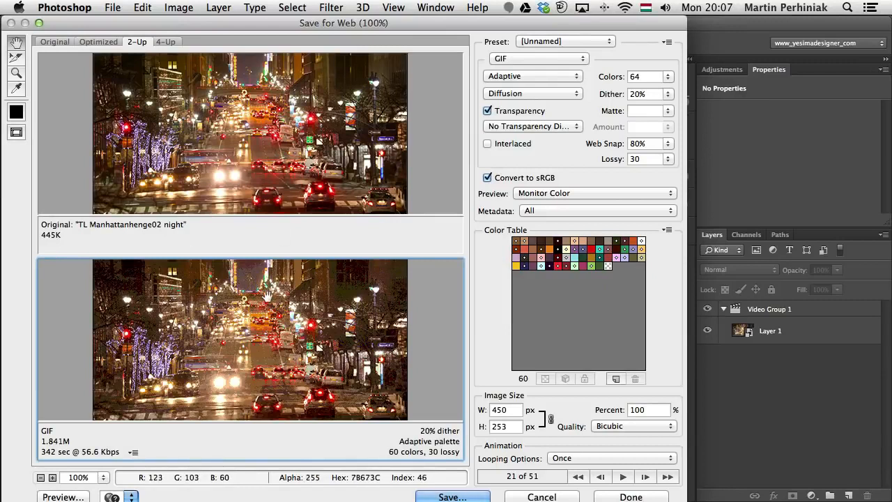
left_click_drag(267, 282, 264, 267)
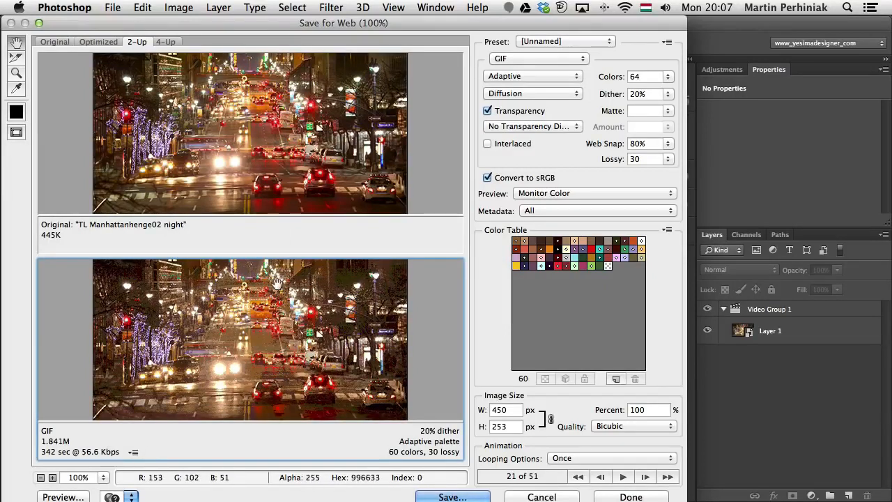
Step: Apply the GIF 64 Dithered preset to the original's preview in the 2-Up view, and compare it with the custom GIF settings
left_click(329, 126)
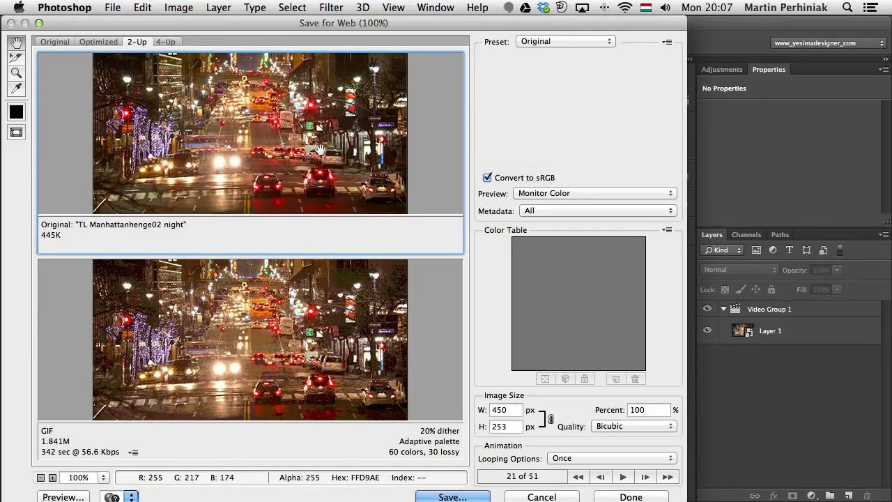
left_click(517, 42)
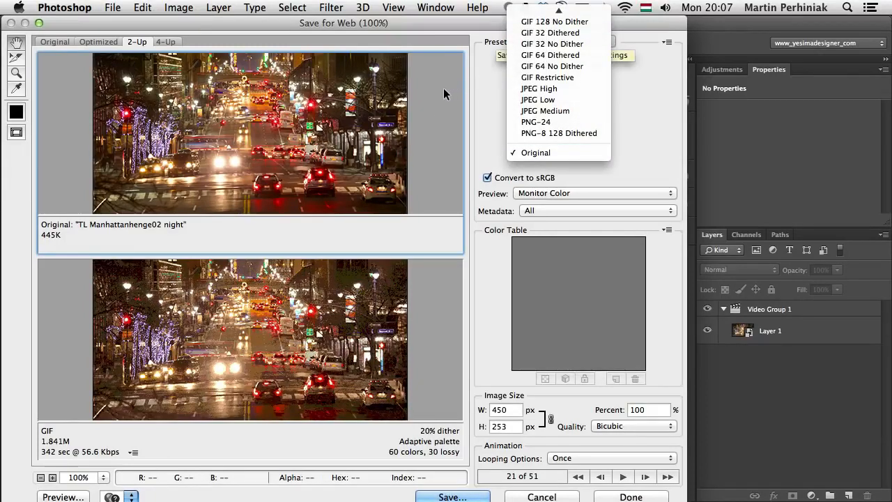
left_click(543, 55)
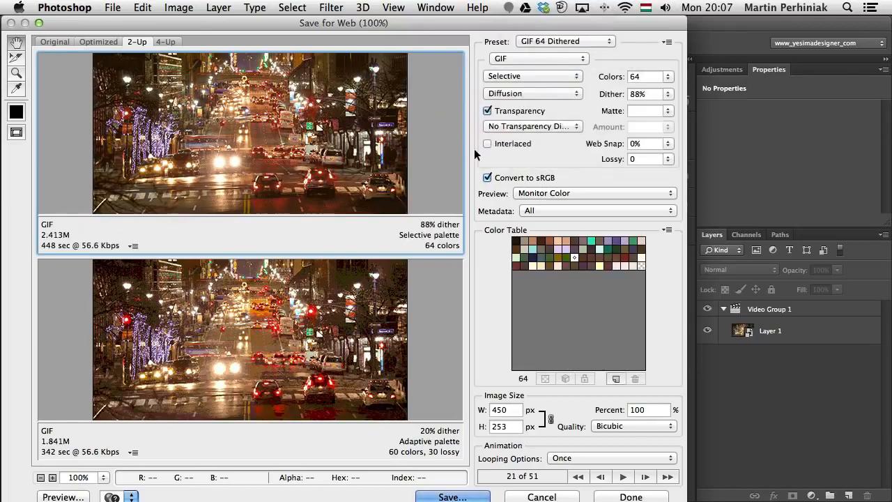
left_click(360, 324)
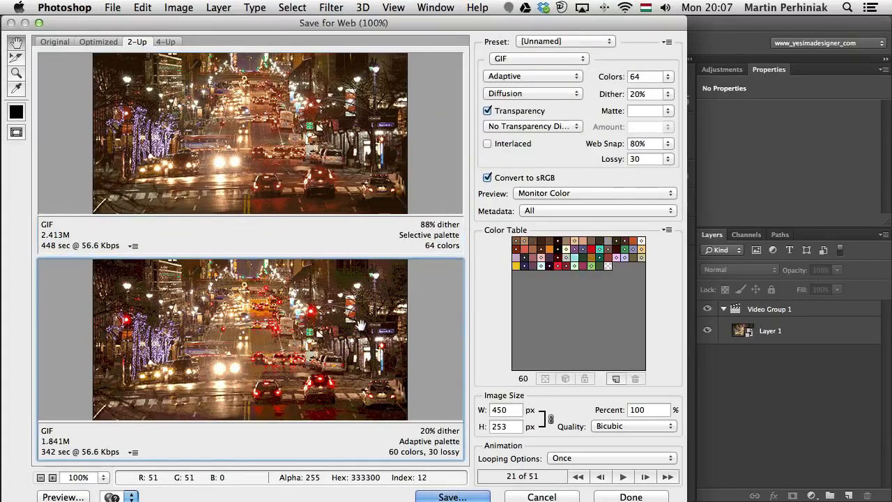
left_click(242, 190)
left_click(348, 390)
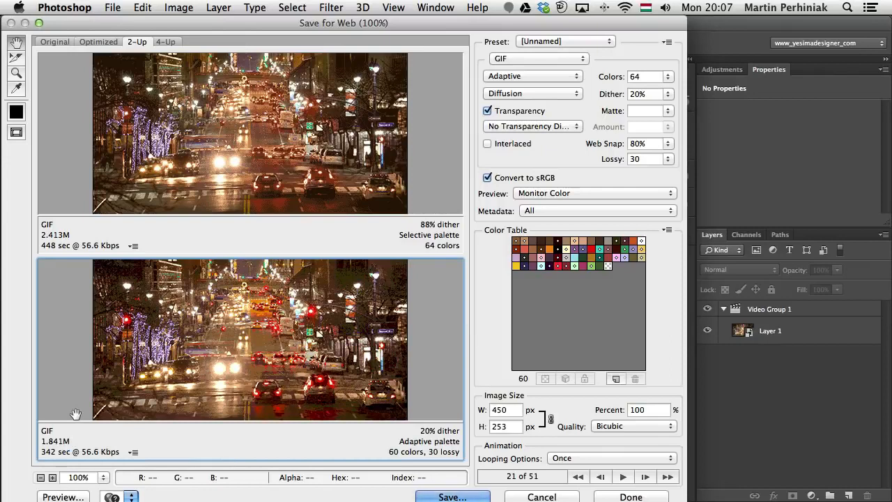
Step: Delete two swatches from the custom GIF's color table, the fifth in the first row and the second in the second row, and return to the Optimized view
left_click(549, 240)
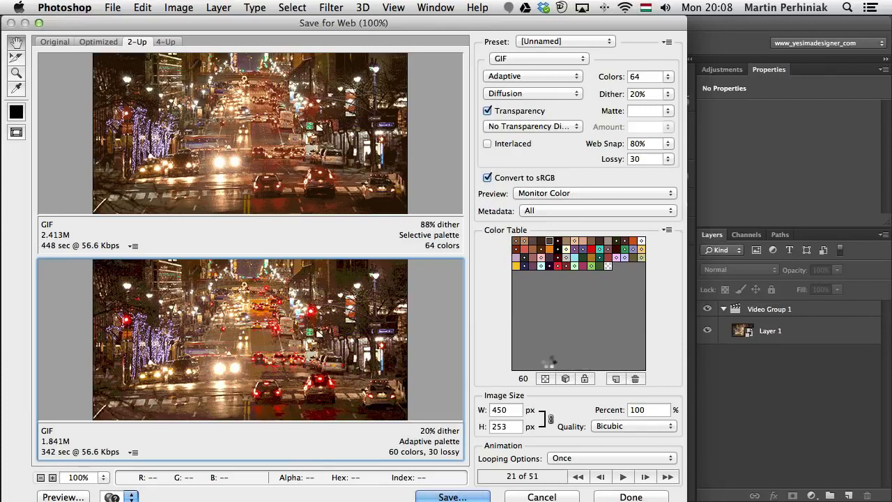
left_click(636, 379)
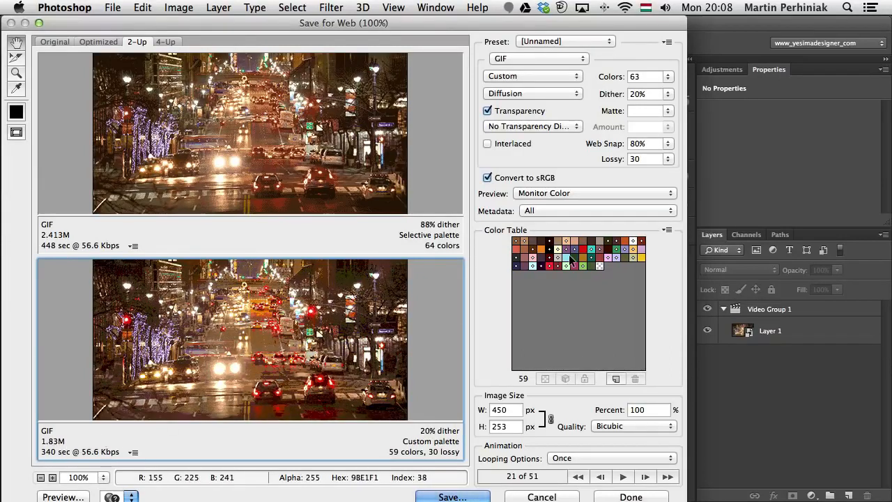
left_click(525, 251)
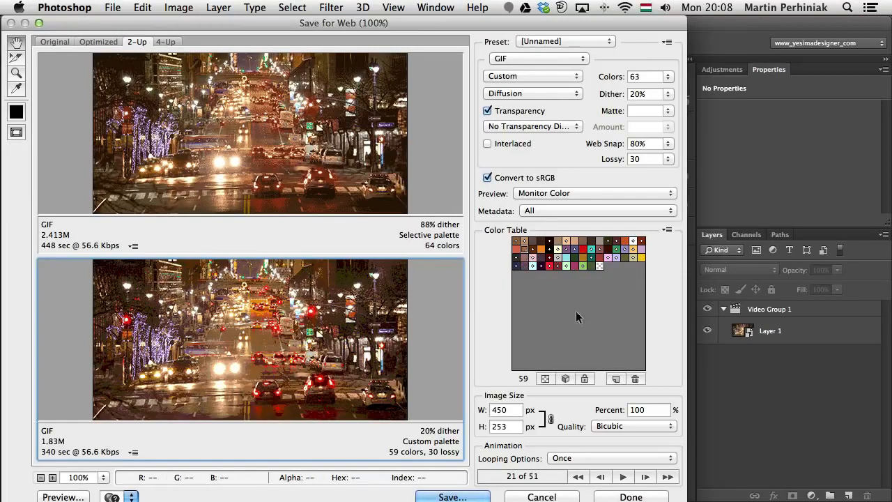
left_click(633, 377)
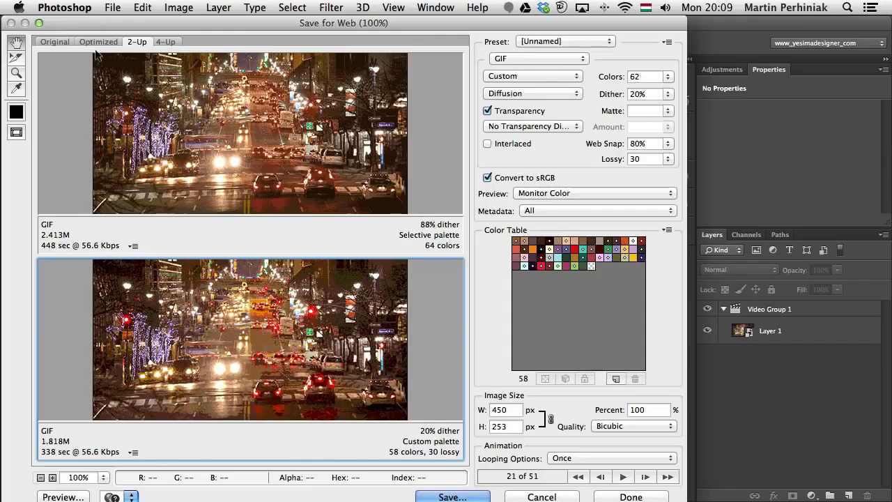
left_click(98, 42)
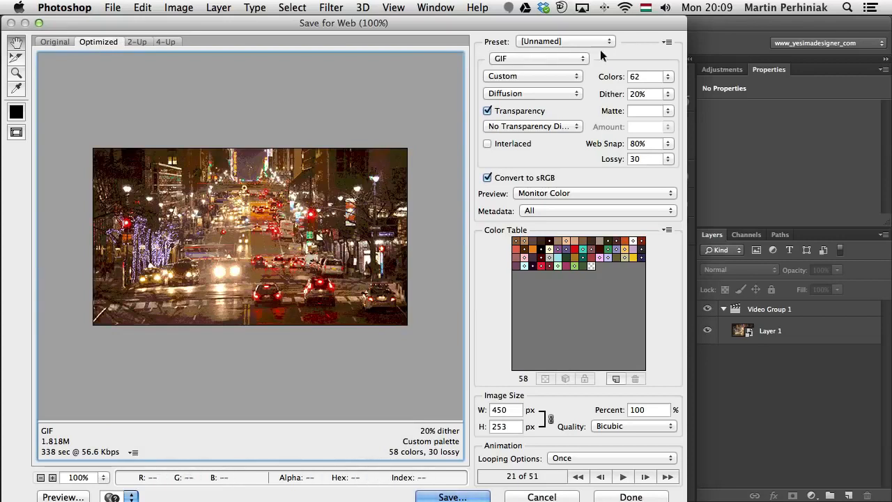
Step: Save the current optimization settings as the preset Custom GIF Settings.irs in Optimized Settings, and check the preset list
left_click(666, 43)
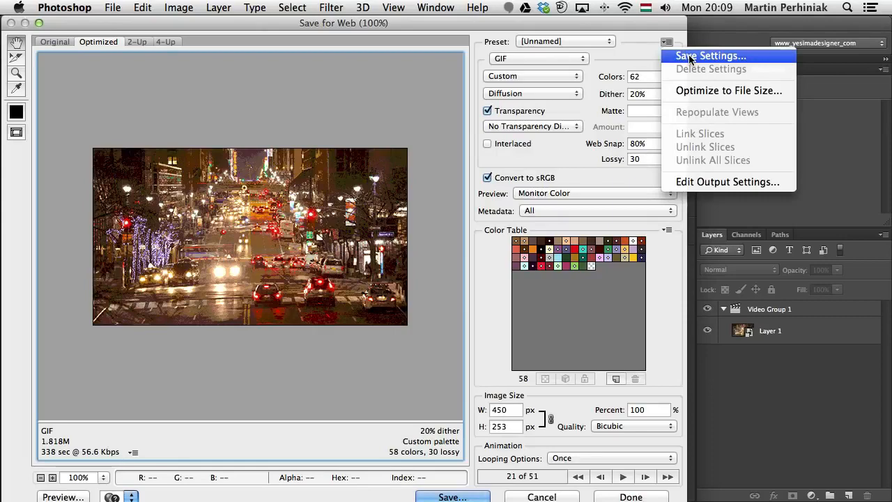
left_click(689, 57)
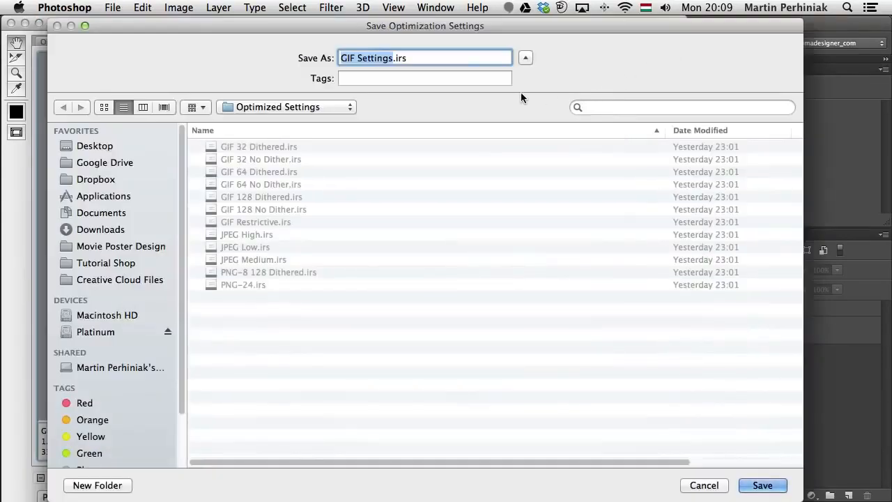
key("Left")
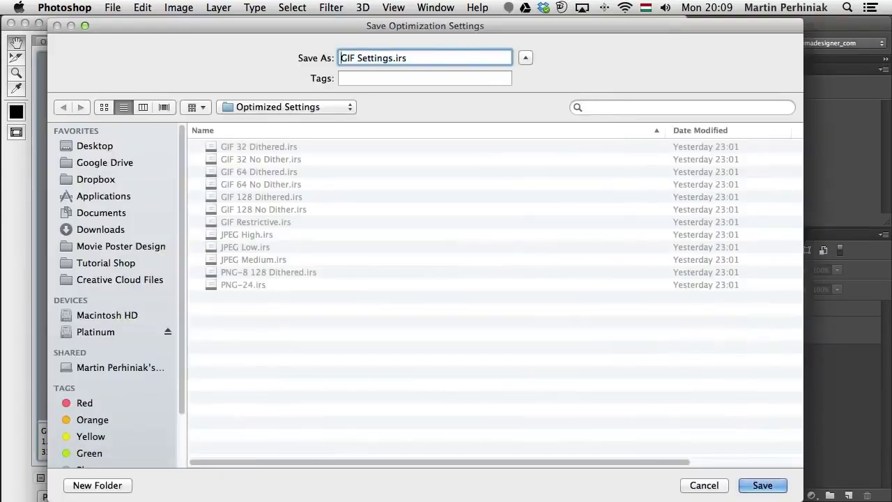
type("Custom")
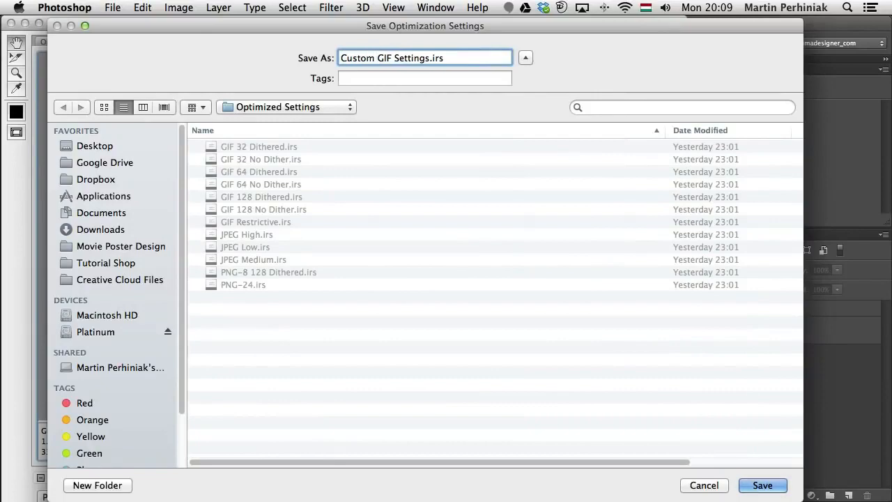
left_click(762, 485)
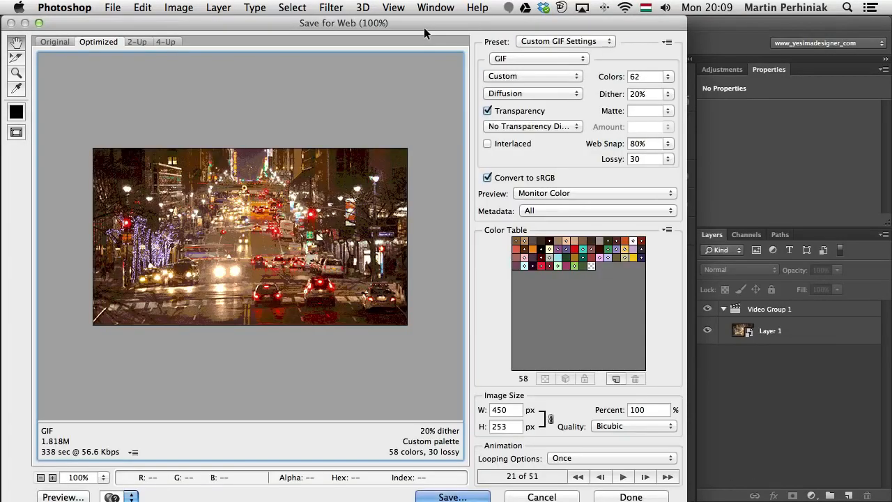
left_click(545, 44)
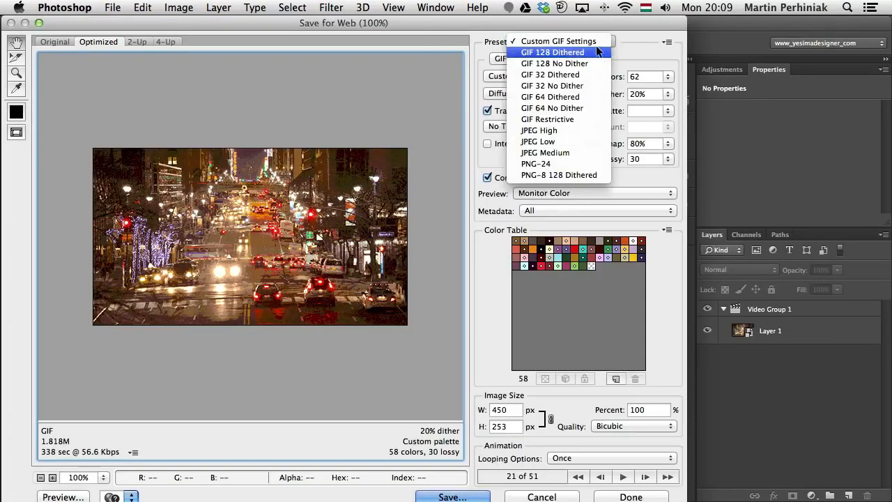
left_click(639, 41)
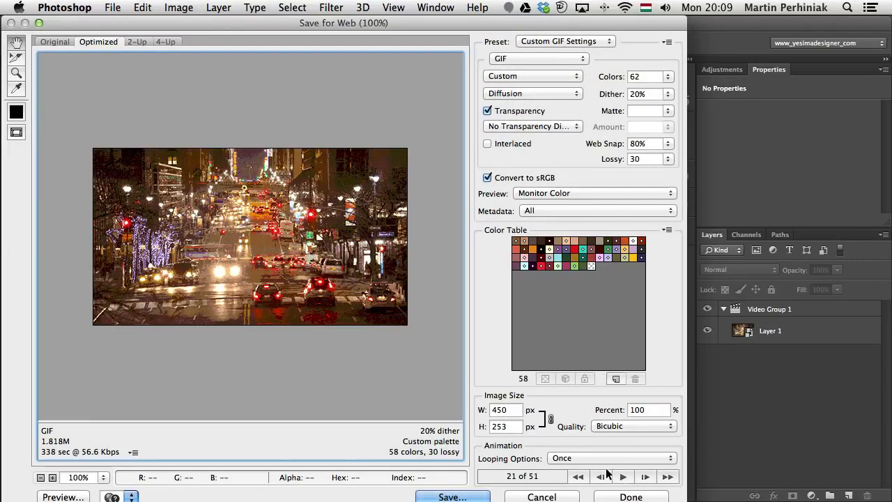
Step: Set the animation's looping option to Forever, and save the optimized GIF to the Desktop as new_york.gif
left_click(63, 497)
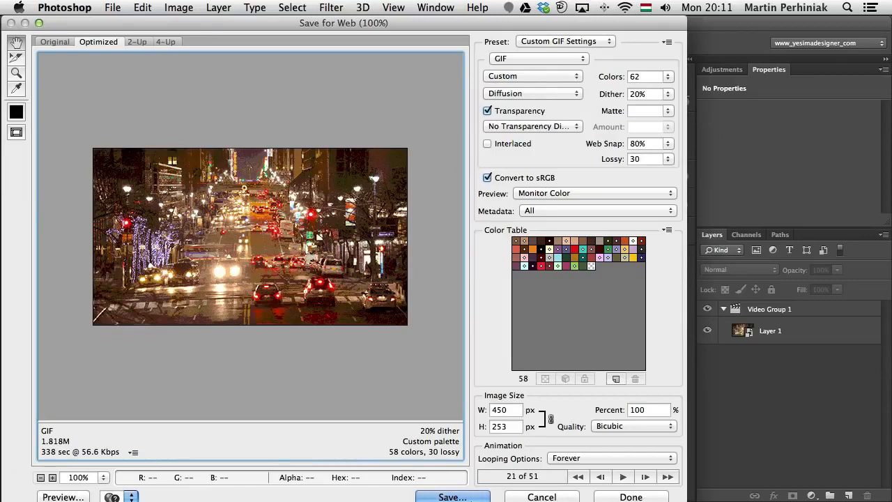
key("Return")
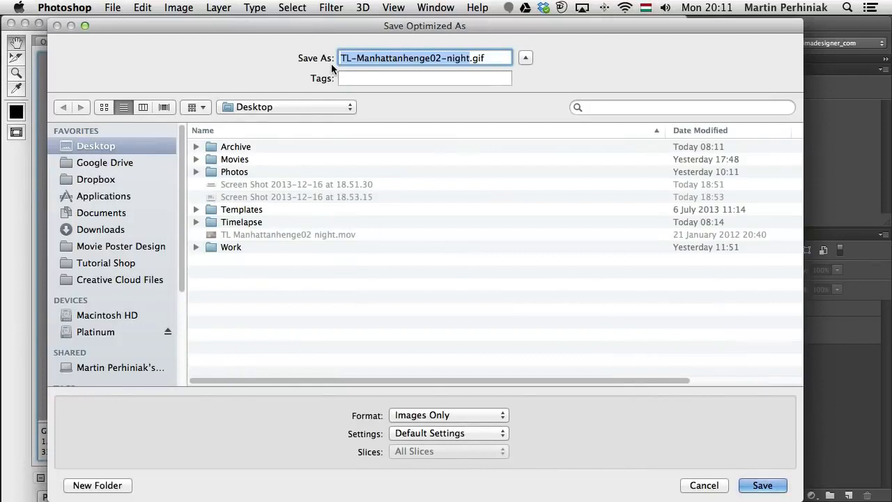
type("new_ye")
key("BackSpace")
type("ork")
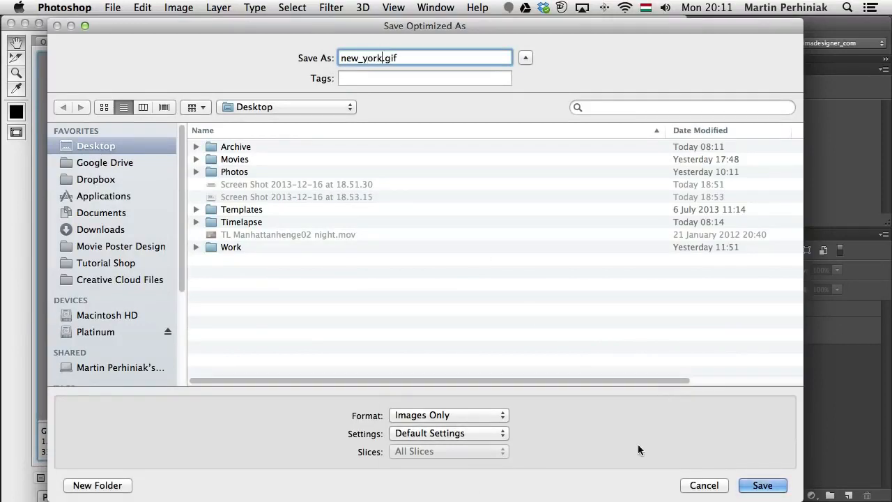
left_click(767, 484)
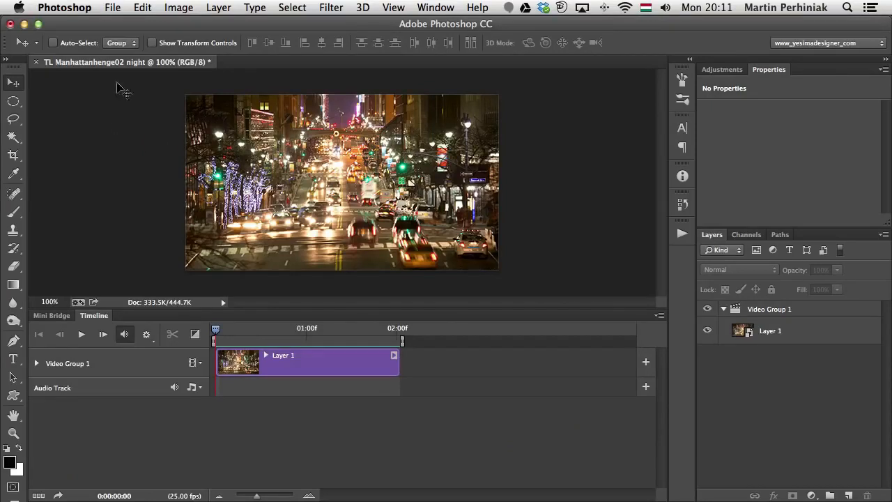
Step: Reopen Save for Web and optimize the GIF to a desired file size of 100 K, starting with the current settings
left_click(114, 7)
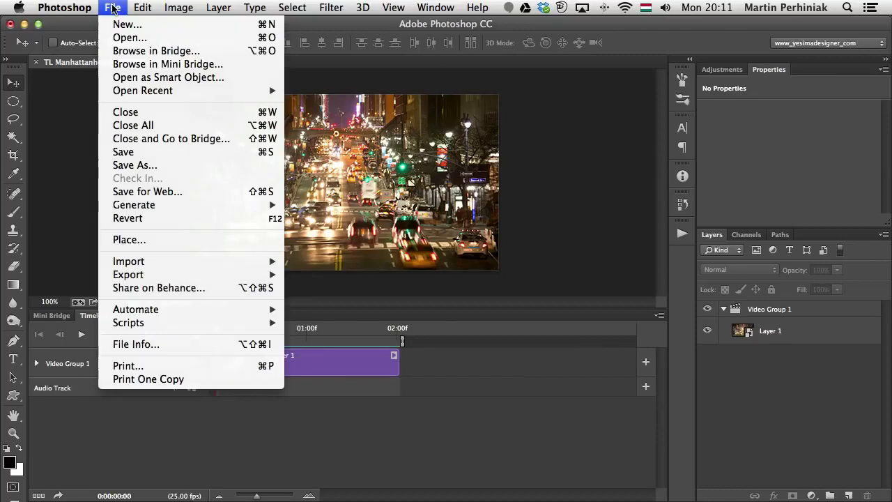
left_click(175, 192)
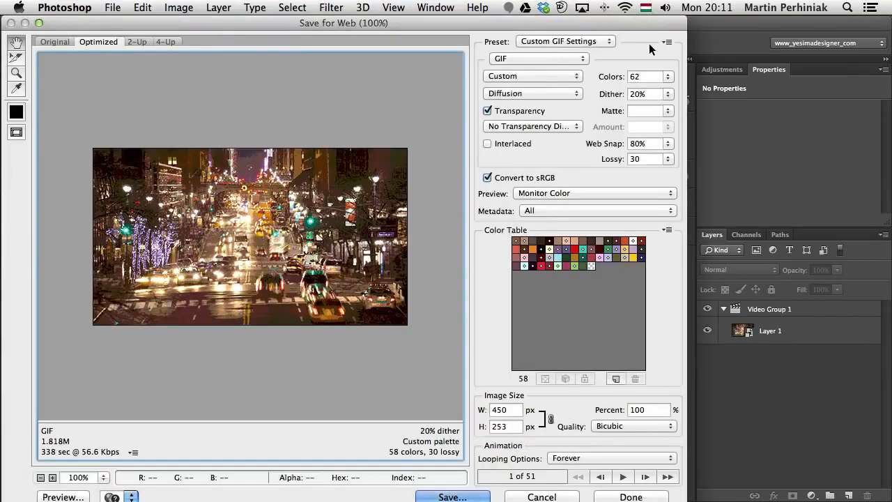
left_click(667, 43)
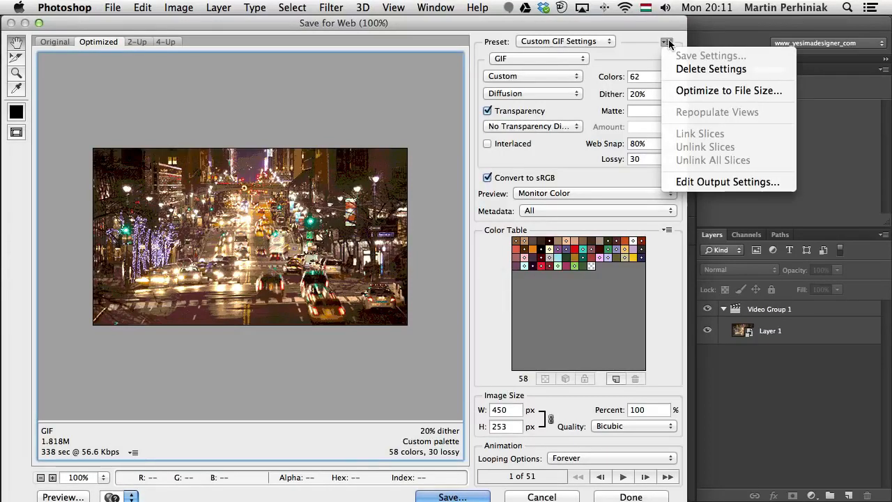
left_click(677, 89)
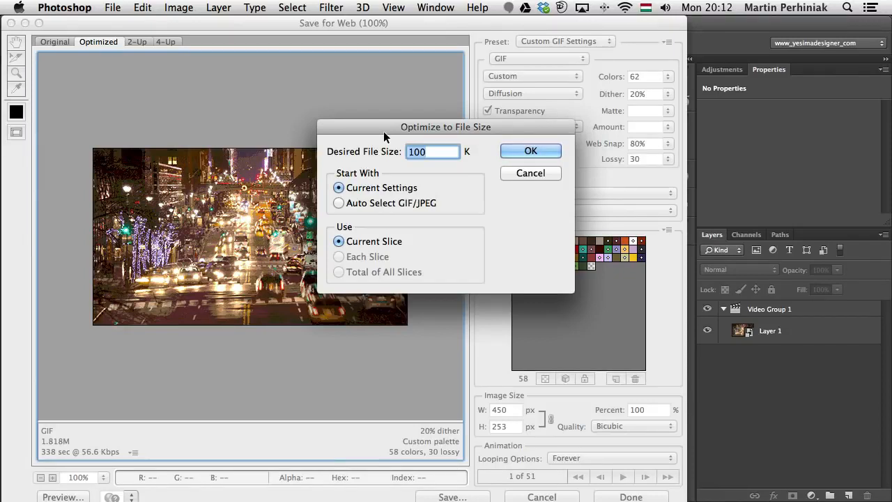
left_click_drag(410, 121, 504, 121)
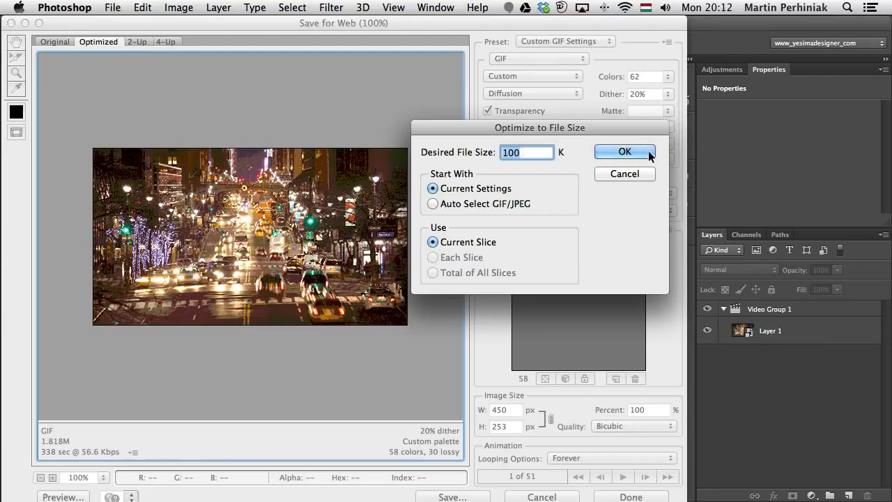
left_click(628, 151)
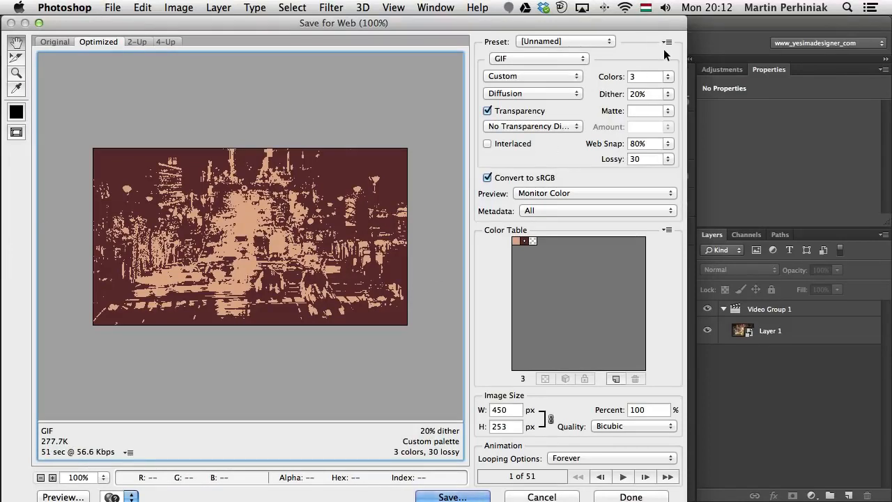
Step: Optimize the GIF again from the current settings, with a desired file size of 1000 K
left_click(667, 43)
left_click(687, 89)
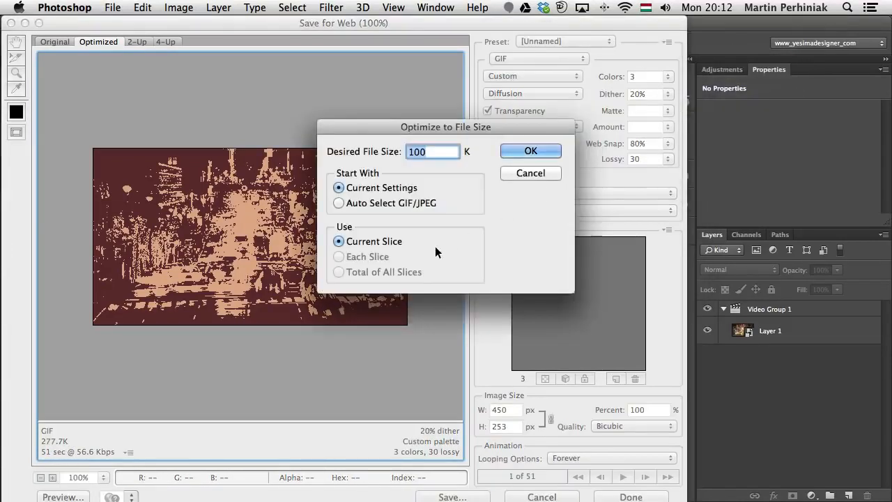
type("1000")
left_click(518, 151)
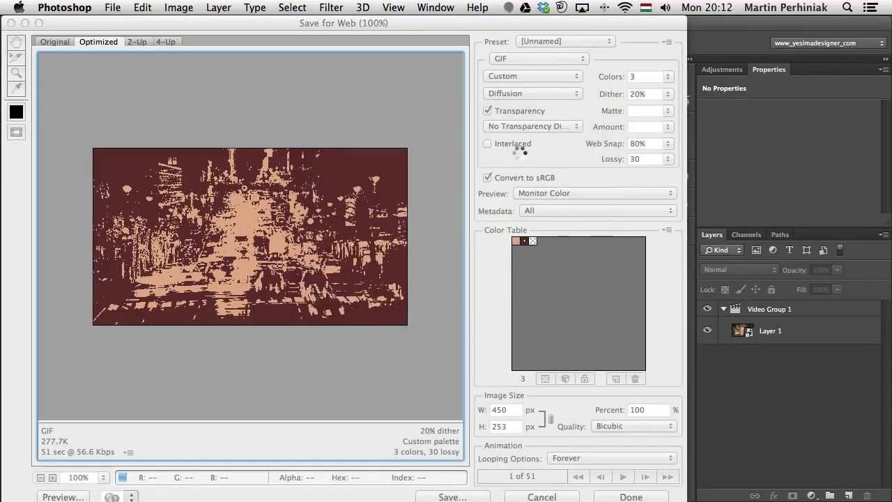